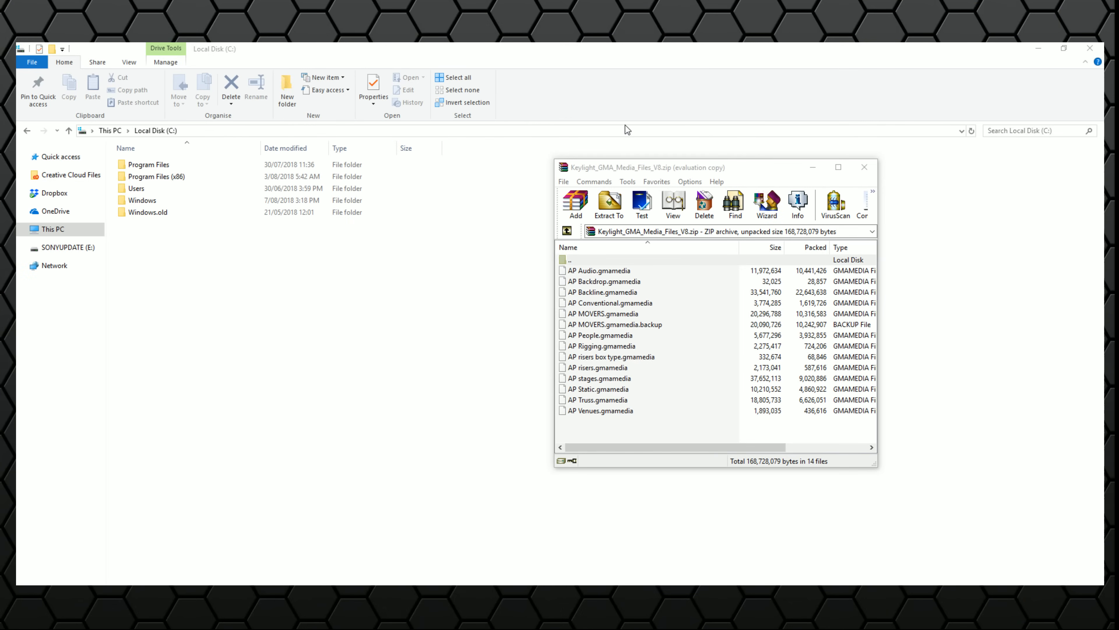
# Look over the AP media files in the Keylight_GMA_Media_Files_V8.zip archive, from AP Audio to AP Venues.
pyautogui.click(593, 271)
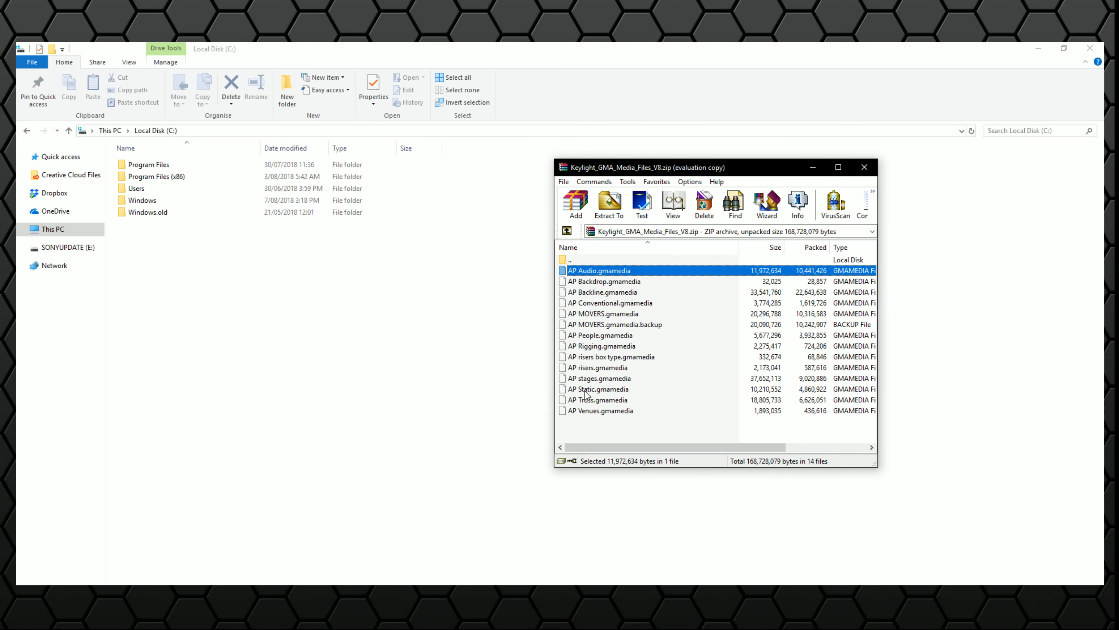
pyautogui.click(595, 411)
pyautogui.click(595, 272)
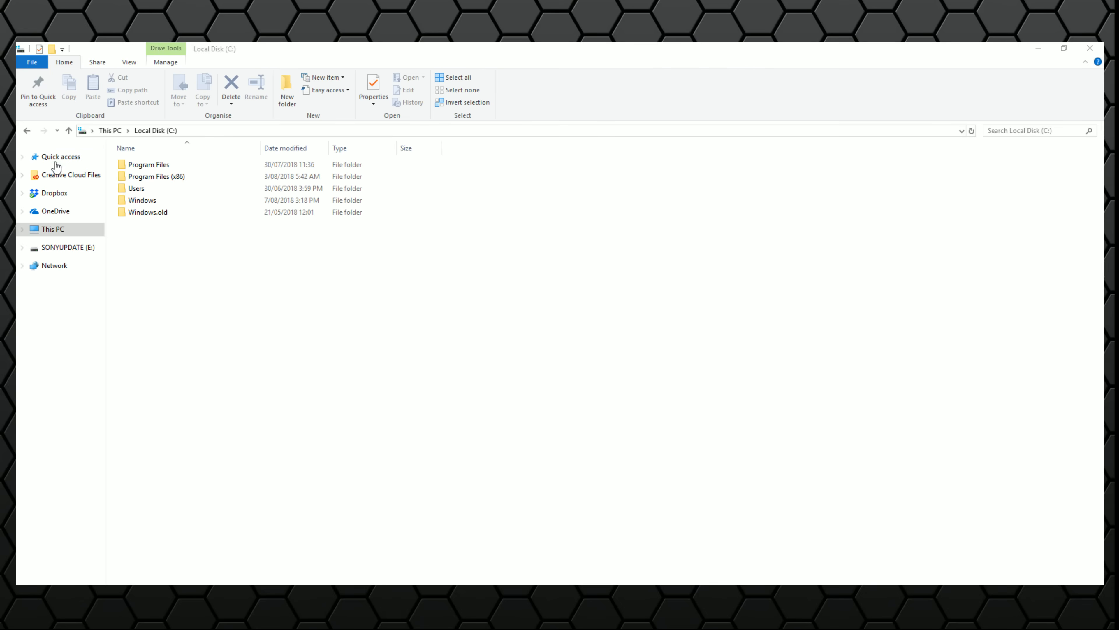
# Go to the C:\ProgramData folder.
pyautogui.click(240, 133)
pyautogui.click(272, 130)
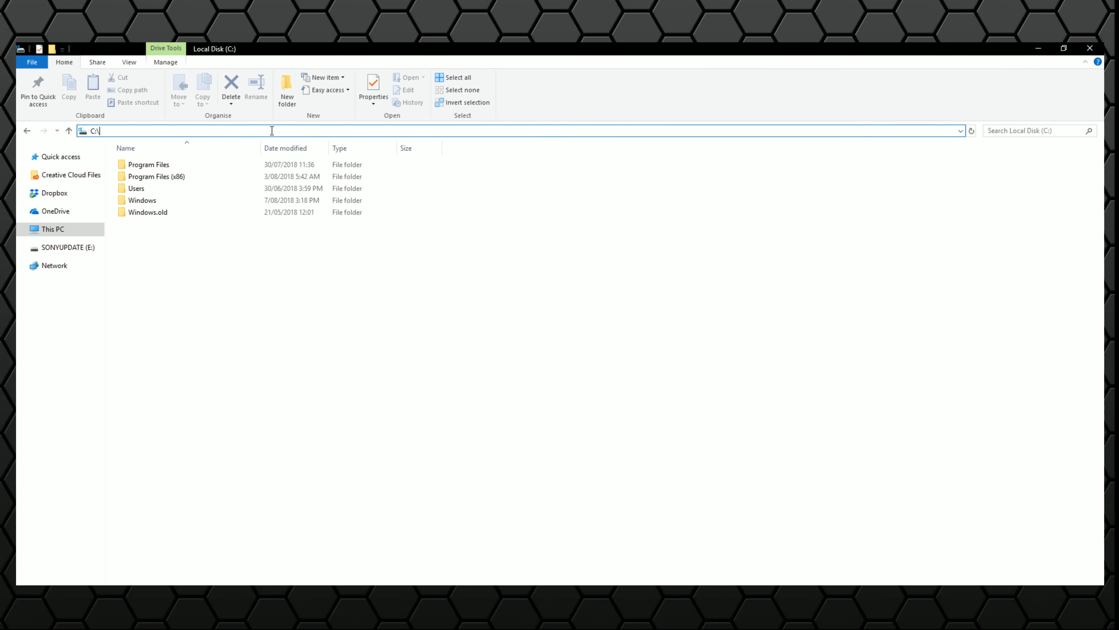
pyautogui.write('pro')
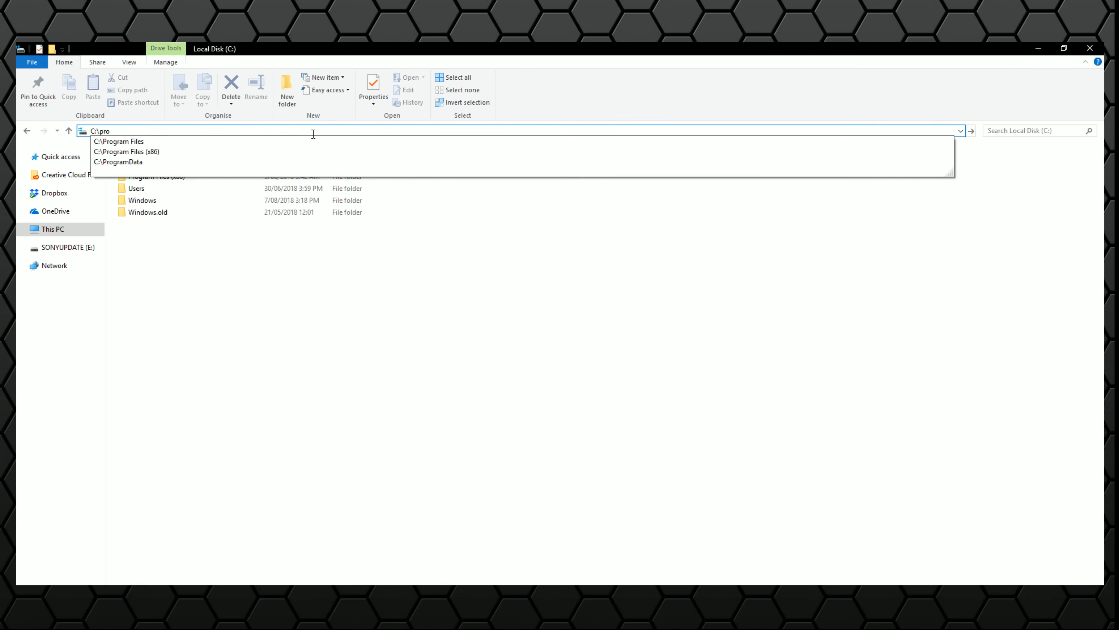
pyautogui.press('Down')
pyautogui.press('Down')
pyautogui.press('Down')
pyautogui.press('Return')
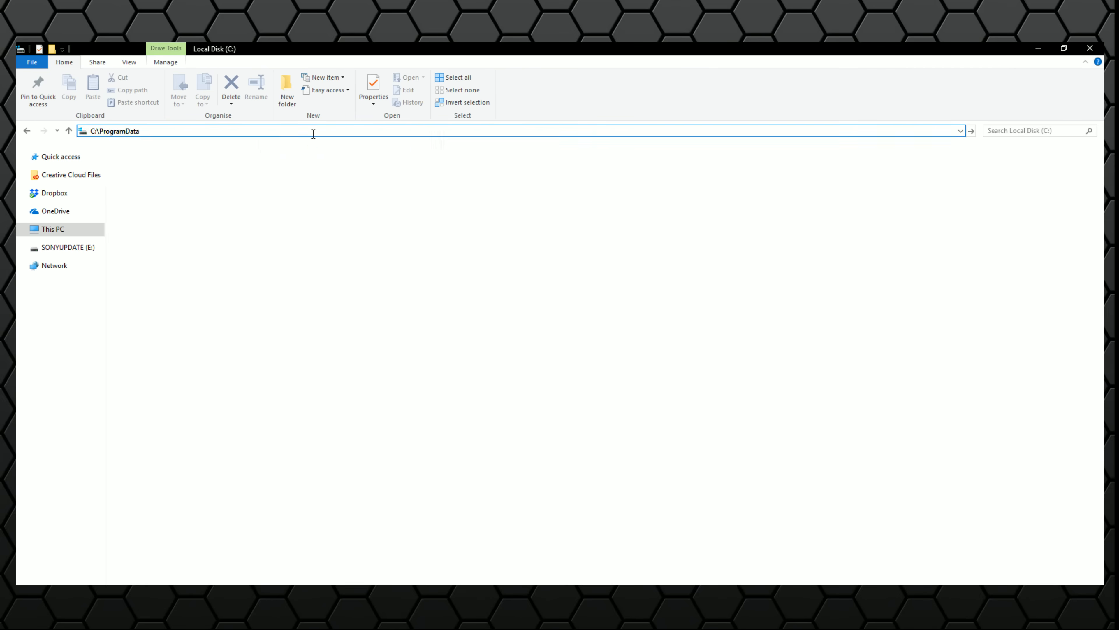
# Open the 3d folder inside MA Lighting Technologies\grandma\gma2_V_3.3.4.
pyautogui.scroll(-2, 185, 423)
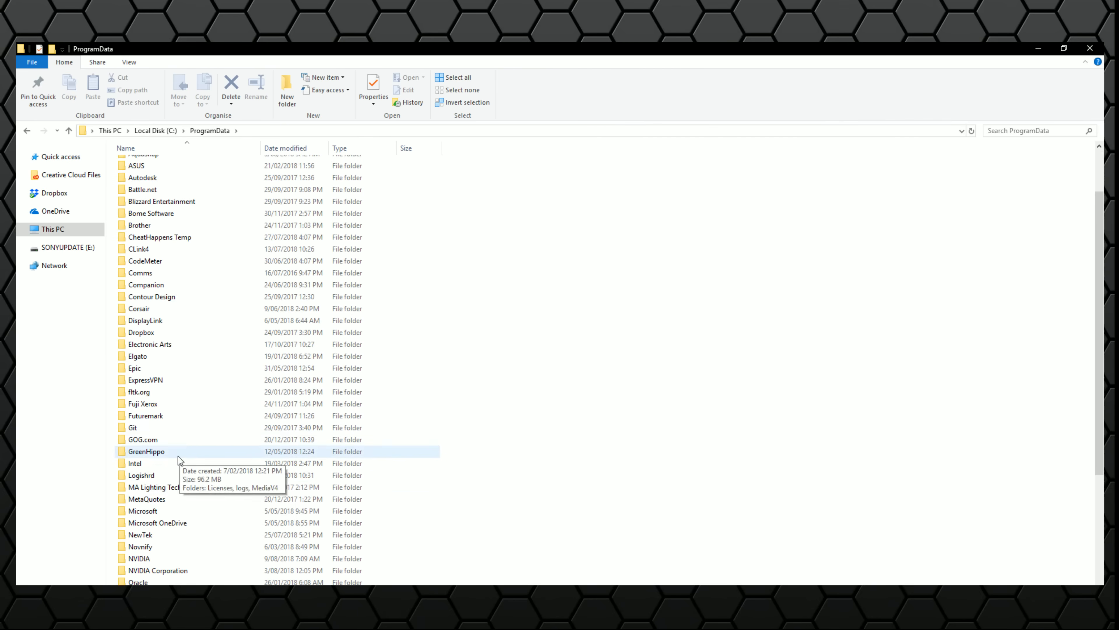
pyautogui.click(192, 487)
pyautogui.doubleClick(194, 488)
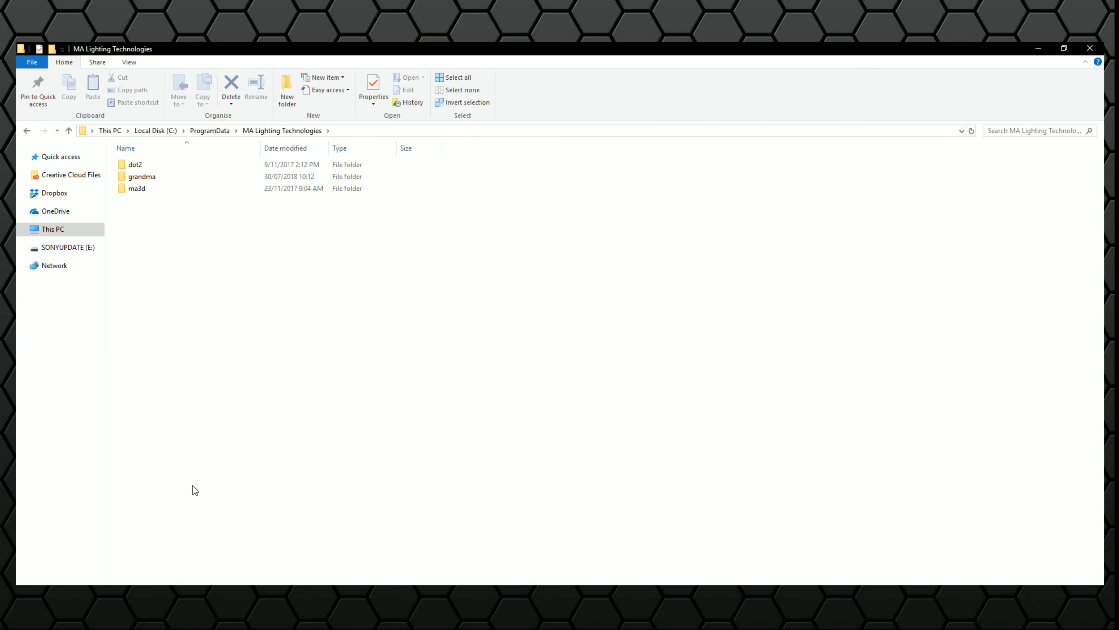
pyautogui.doubleClick(162, 175)
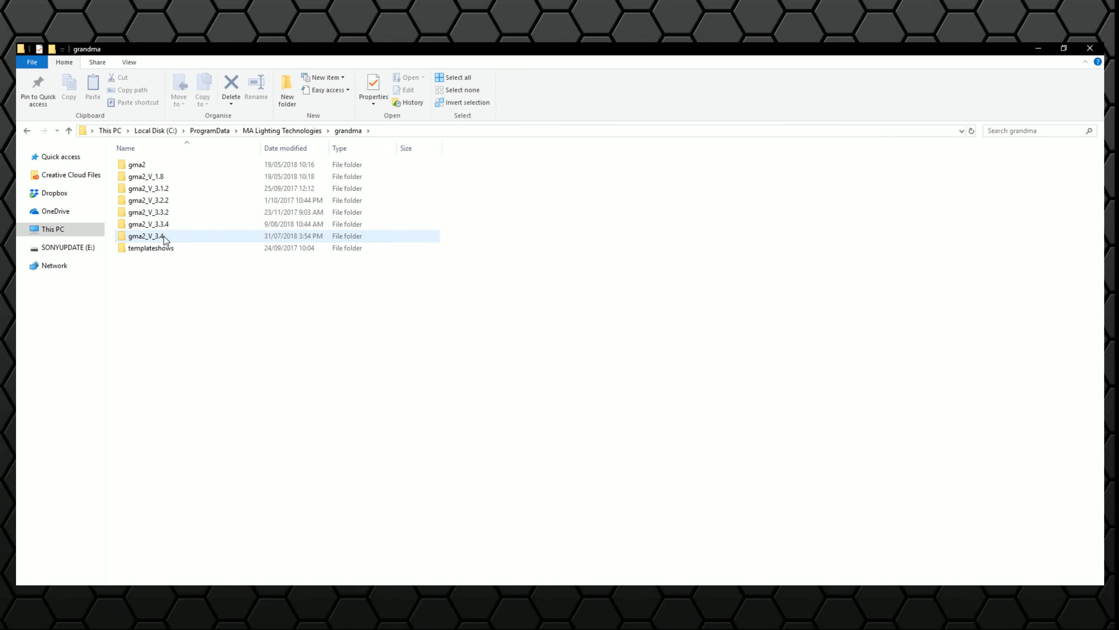
pyautogui.moveTo(163, 237)
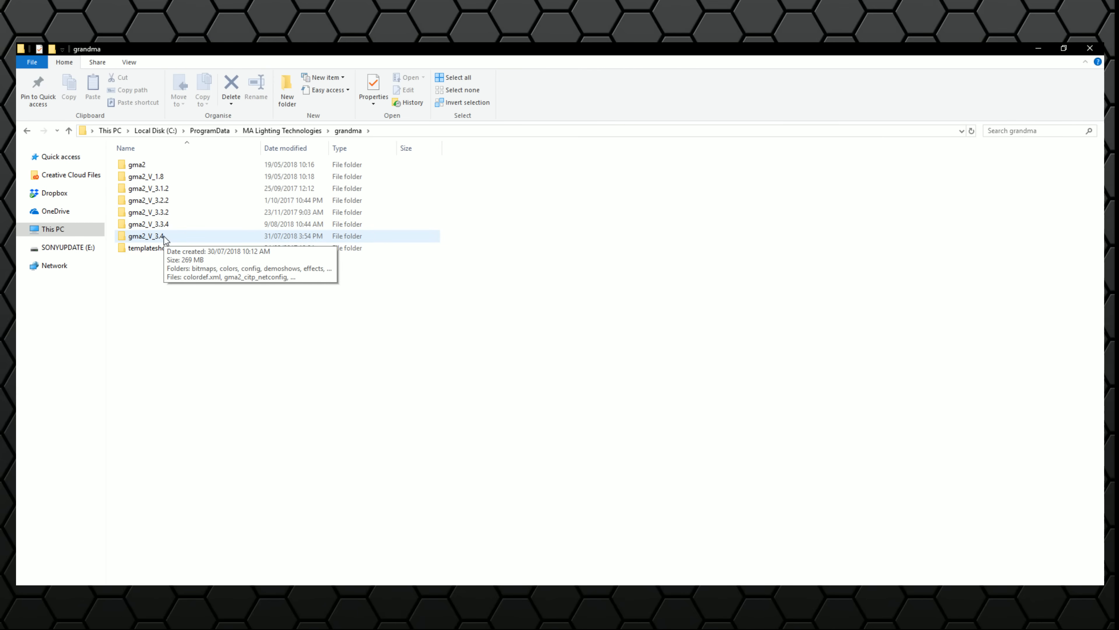
pyautogui.doubleClick(153, 225)
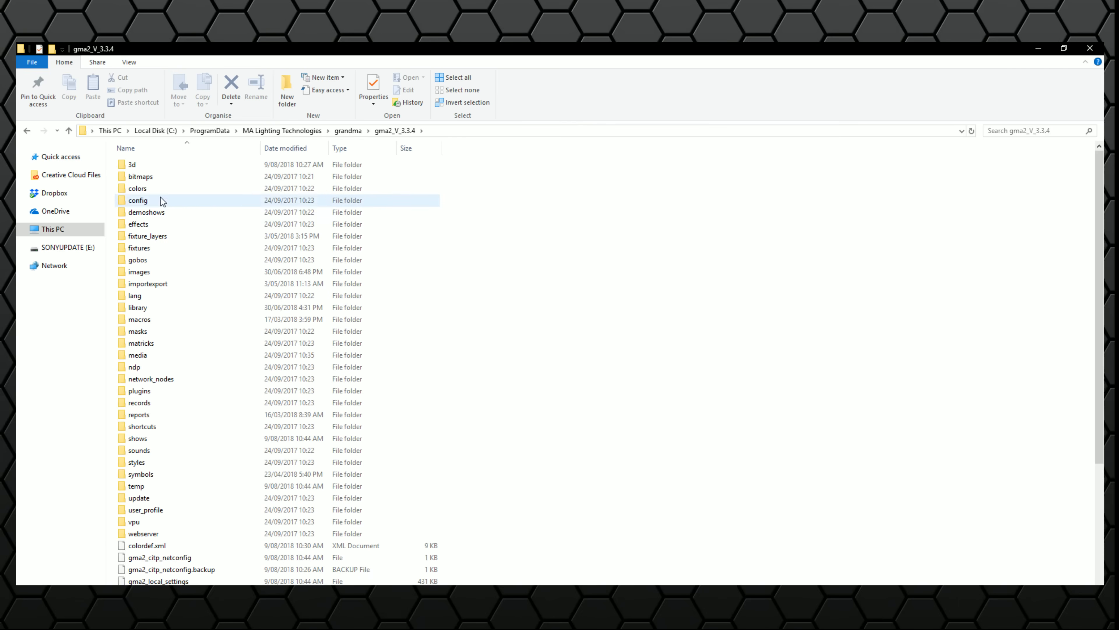
pyautogui.doubleClick(135, 167)
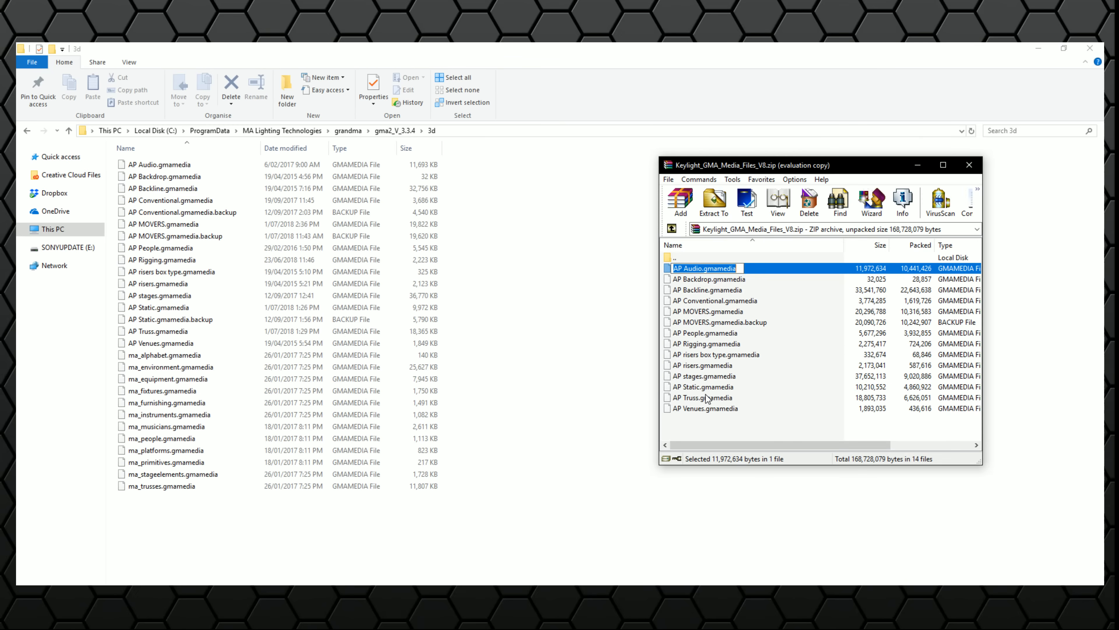
# Extract all AP media files from the archive into the 3d folder, skipping files with the same names.
pyautogui.keyDown('shift'); pyautogui.click(706, 408); pyautogui.keyUp('shift')
pyautogui.moveTo(705, 408); pyautogui.dragTo(501, 308)
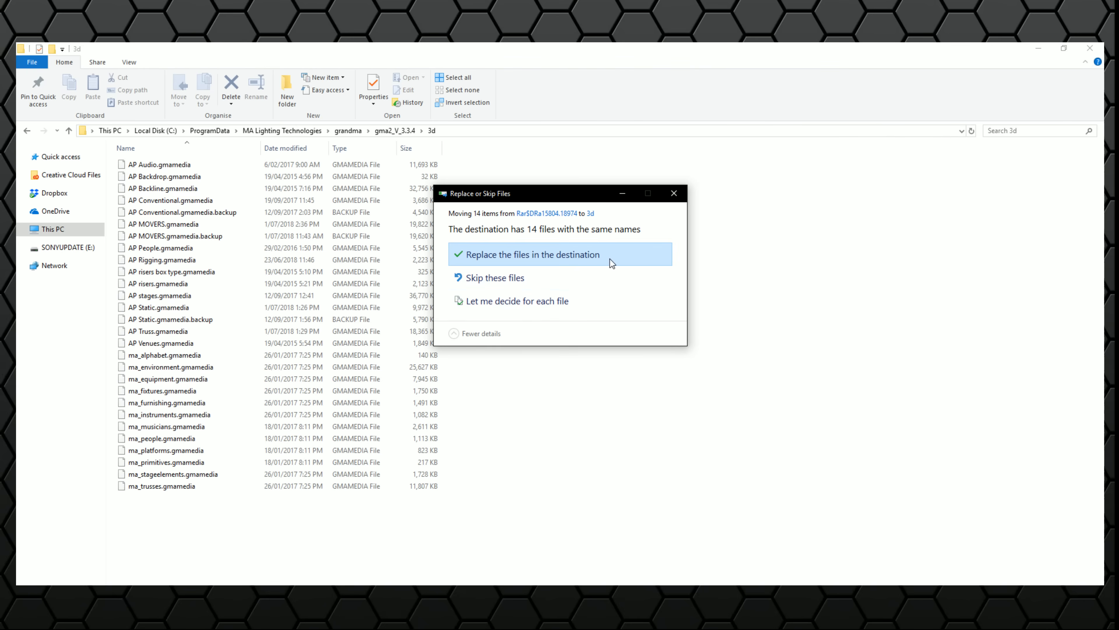
pyautogui.click(511, 281)
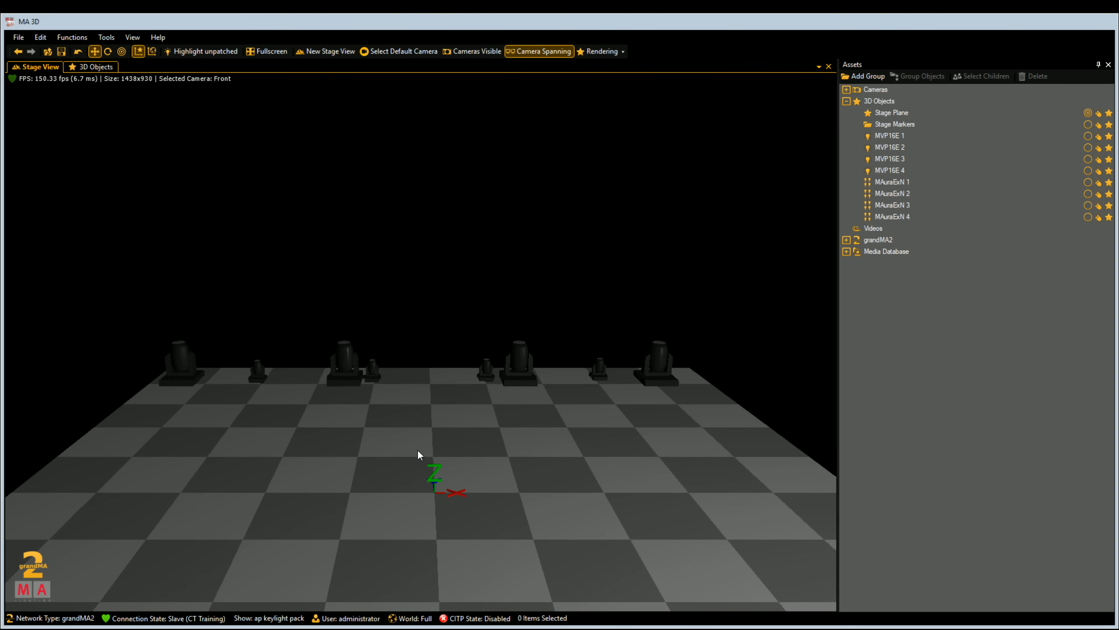
# Inspect the first Viper and the first Aura fixture on the stage in MA 3D.
pyautogui.moveTo(379, 471)
pyautogui.mouseDown(button='middle')
pyautogui.moveTo(385, 456)
pyautogui.moveTo(391, 464)
pyautogui.mouseUp(button='middle')
pyautogui.click(193, 352)
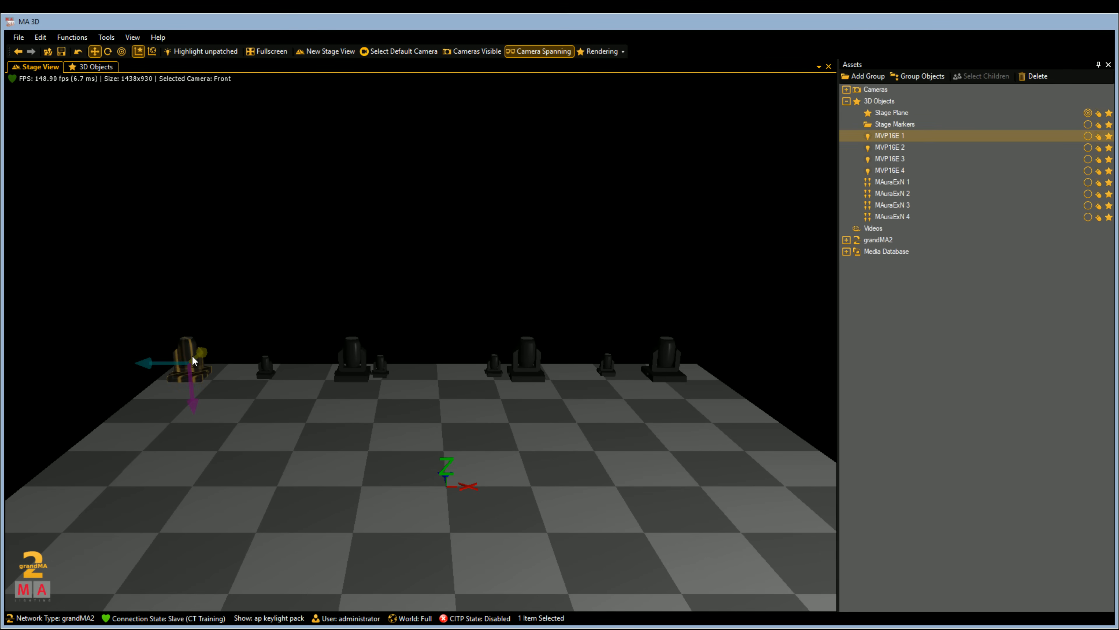
pyautogui.click(268, 352)
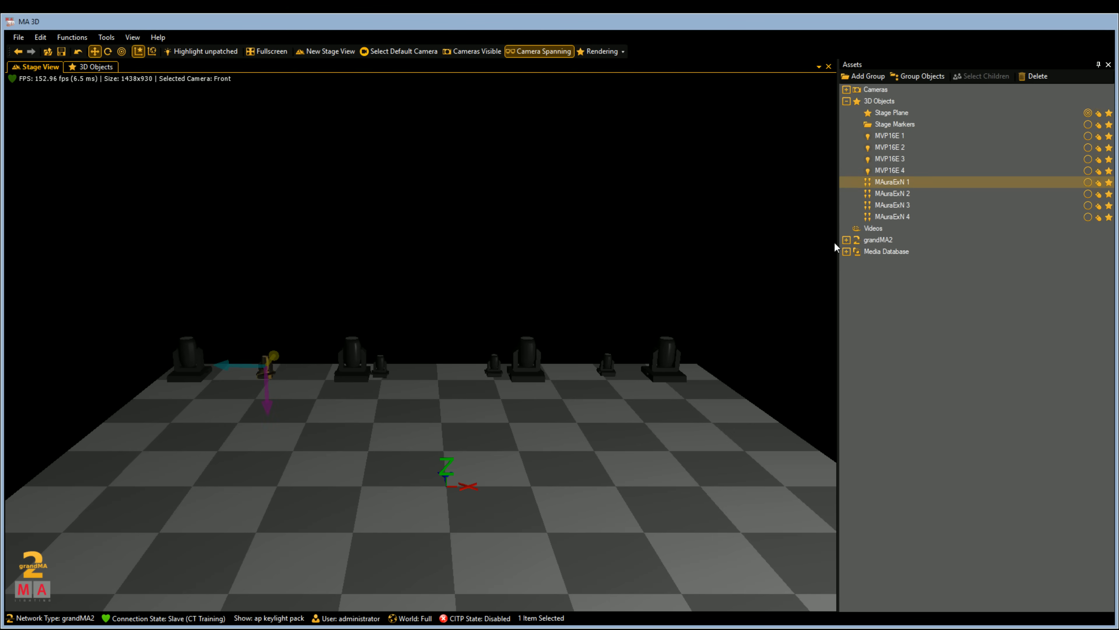
# Open the KEYLIGHT folder in the media database and look through its Audio and Backdrops categories.
pyautogui.click(847, 253)
pyautogui.click(858, 331)
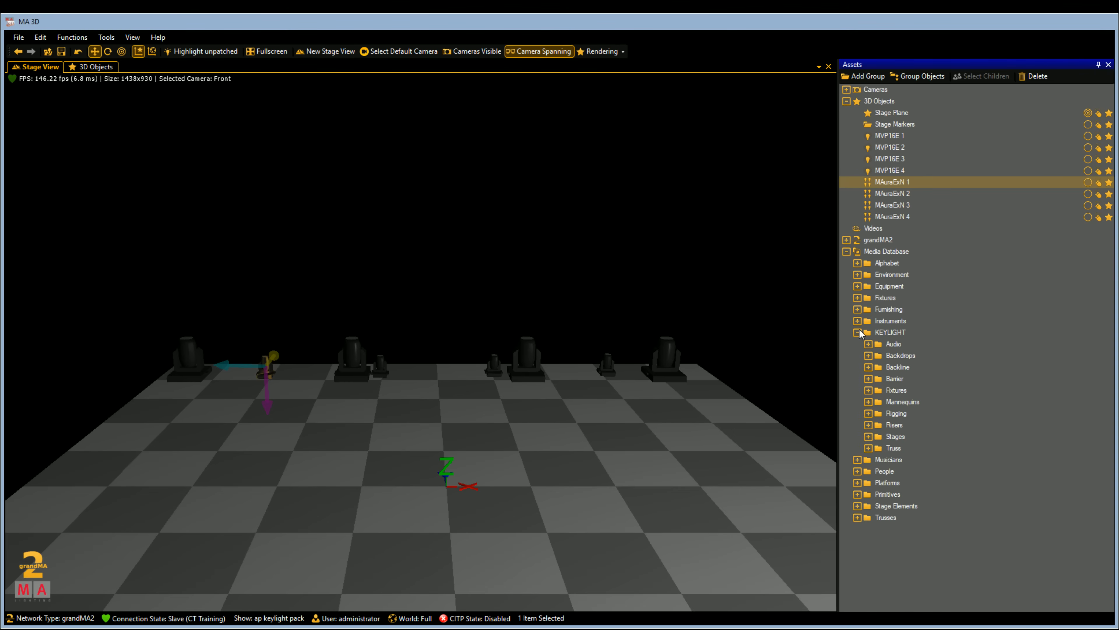
pyautogui.click(868, 344)
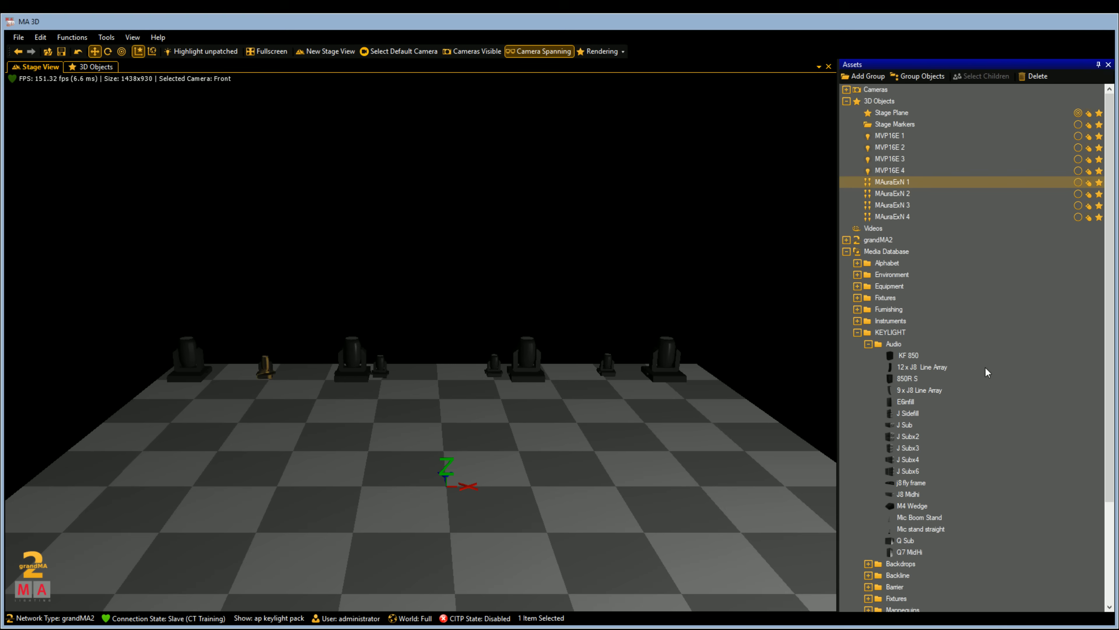
pyautogui.click(868, 345)
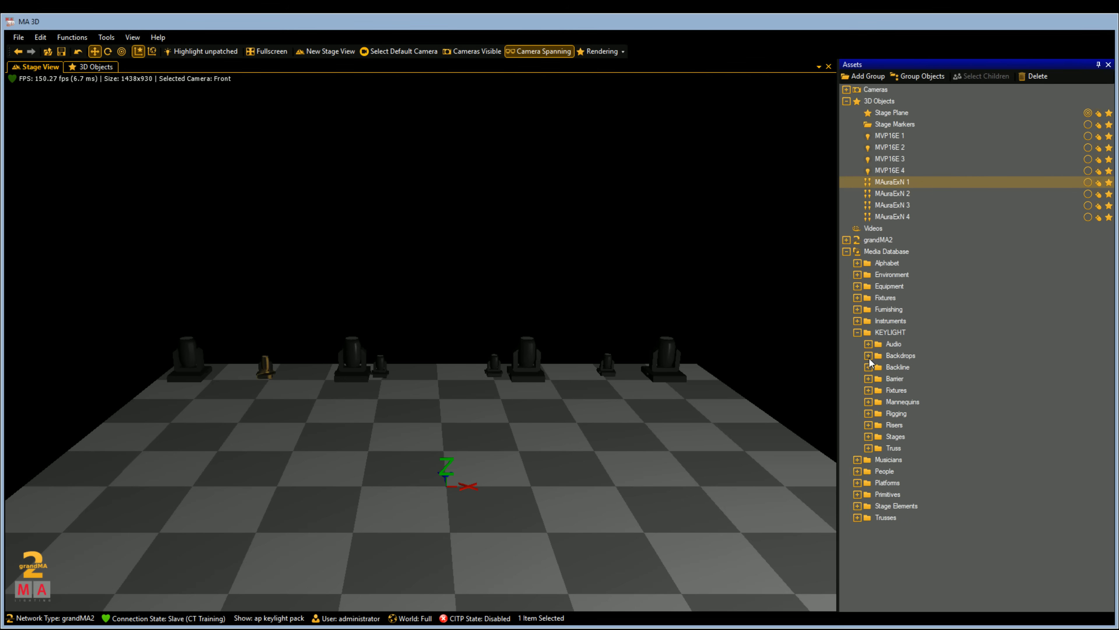
pyautogui.click(868, 356)
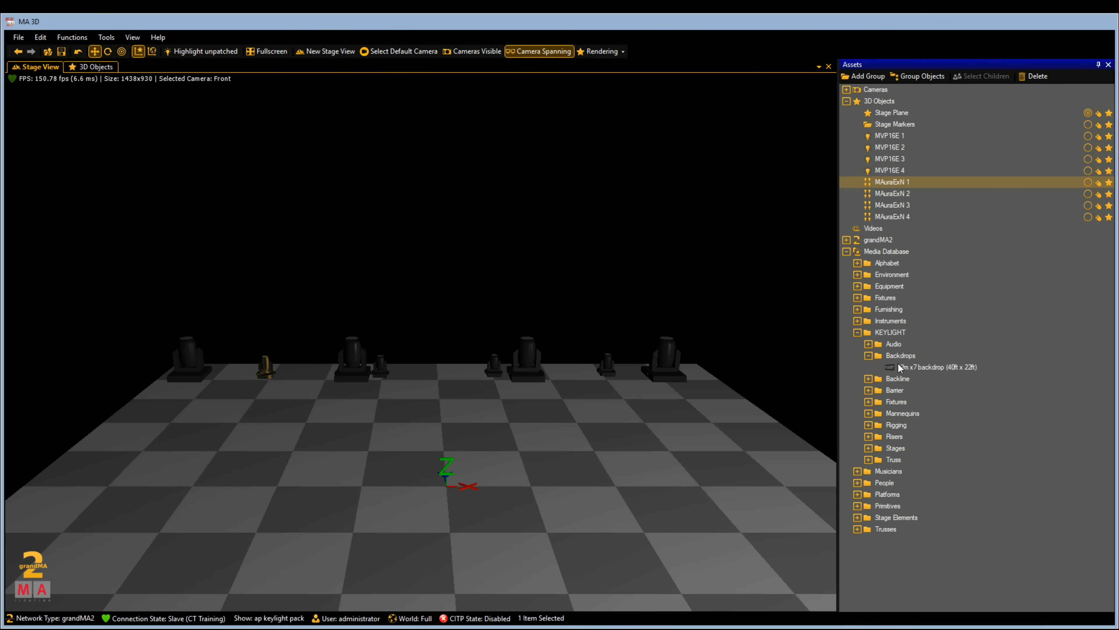
pyautogui.click(867, 356)
# Add DRUMS Double Kick White from the KEYLIGHT Backline category to the stage and move it upstage of the origin.
pyautogui.click(868, 366)
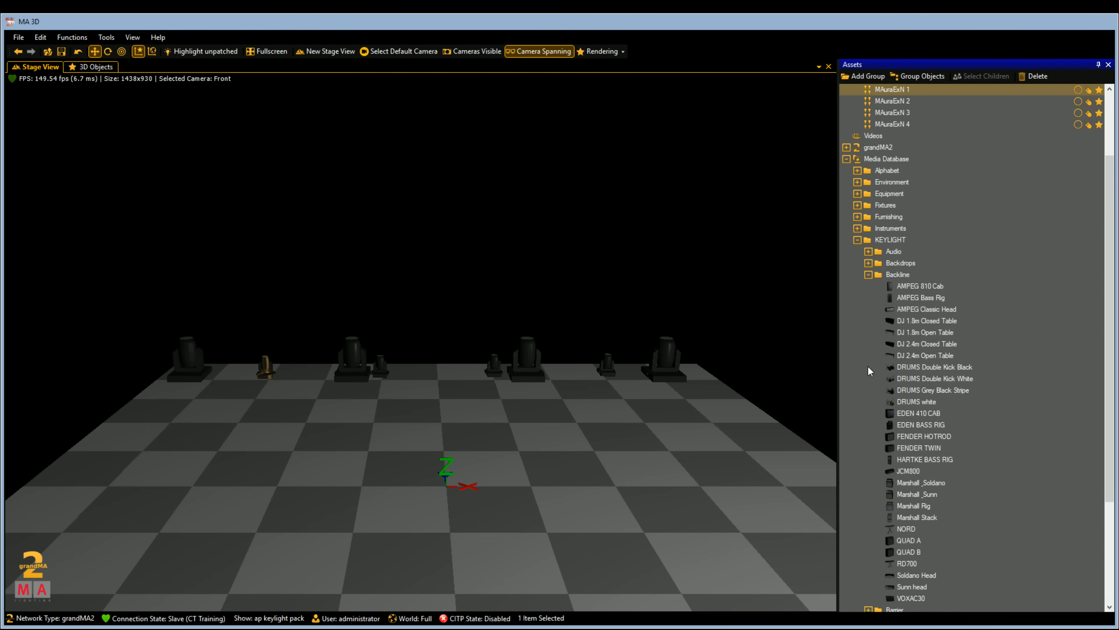
pyautogui.moveTo(933, 377); pyautogui.dragTo(541, 388)
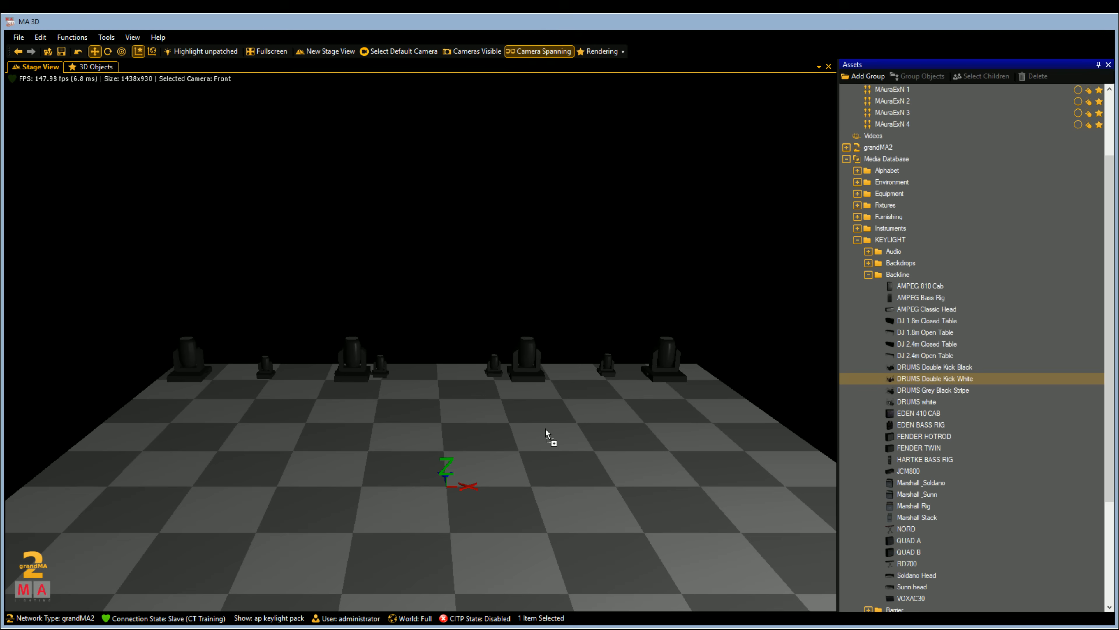
pyautogui.moveTo(545, 429); pyautogui.dragTo(545, 428)
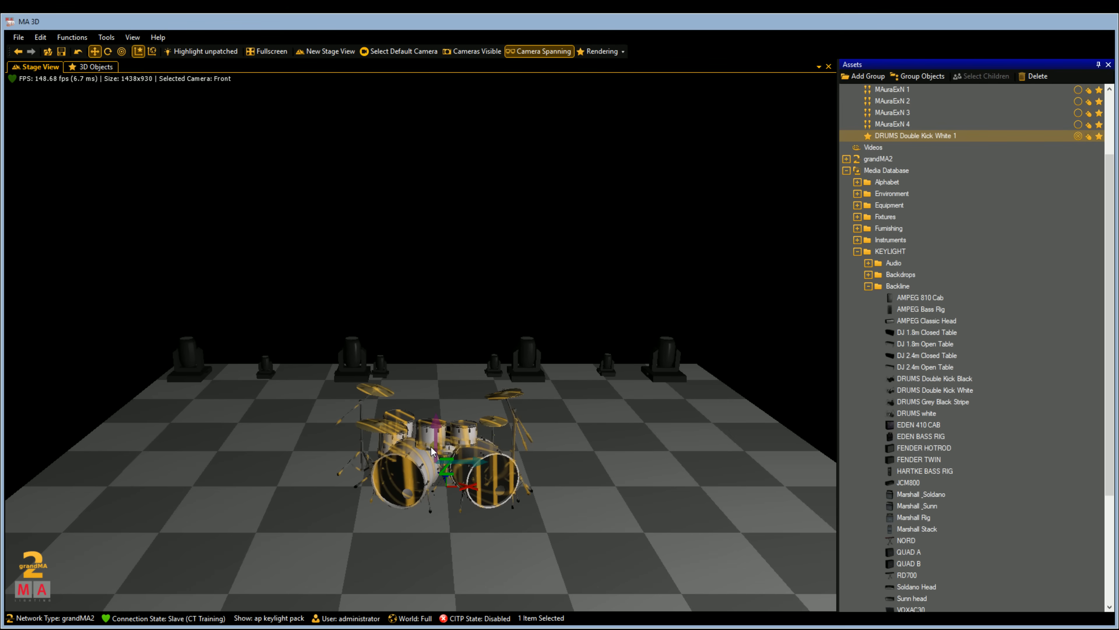
pyautogui.moveTo(439, 450); pyautogui.dragTo(408, 397)
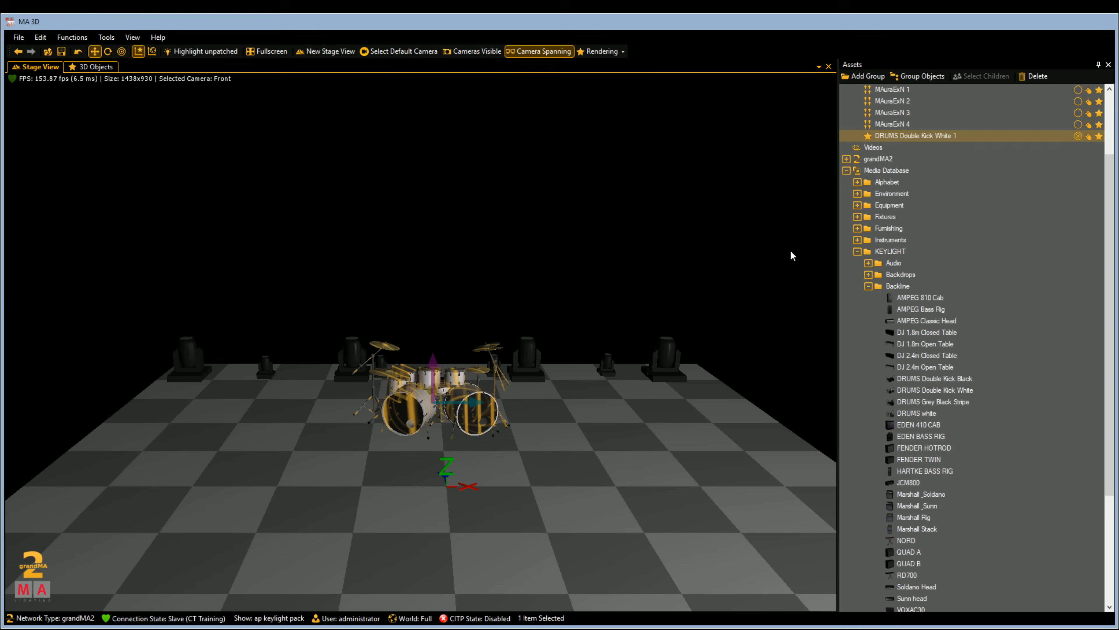
# Add the M - Viper Profile model from the Martin folder of the KEYLIGHT fixtures to the stage.
pyautogui.click(868, 286)
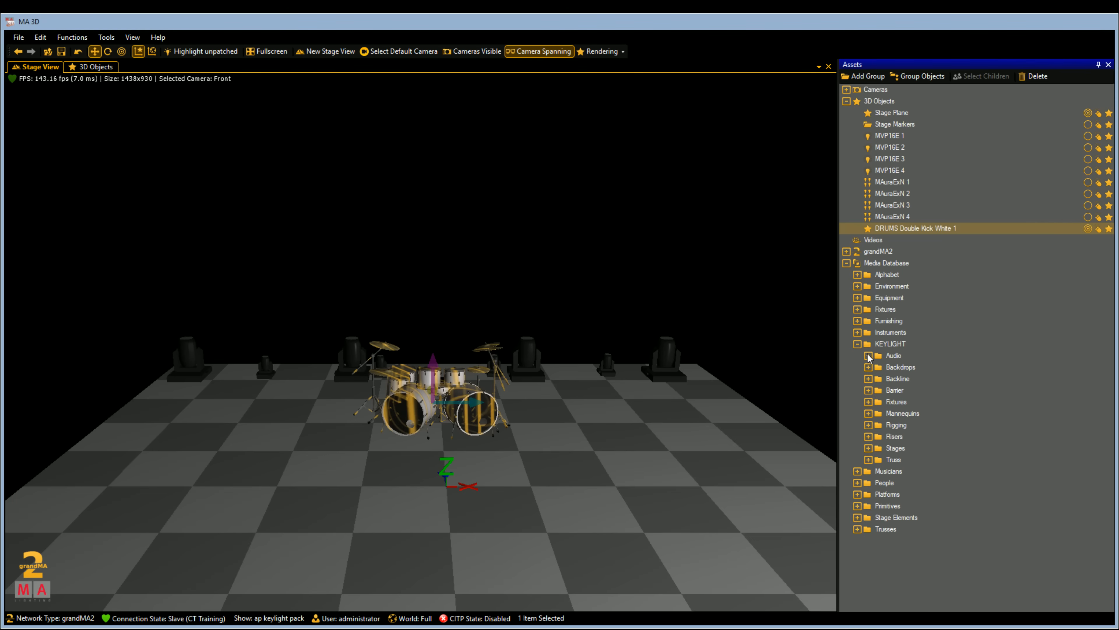
pyautogui.click(868, 401)
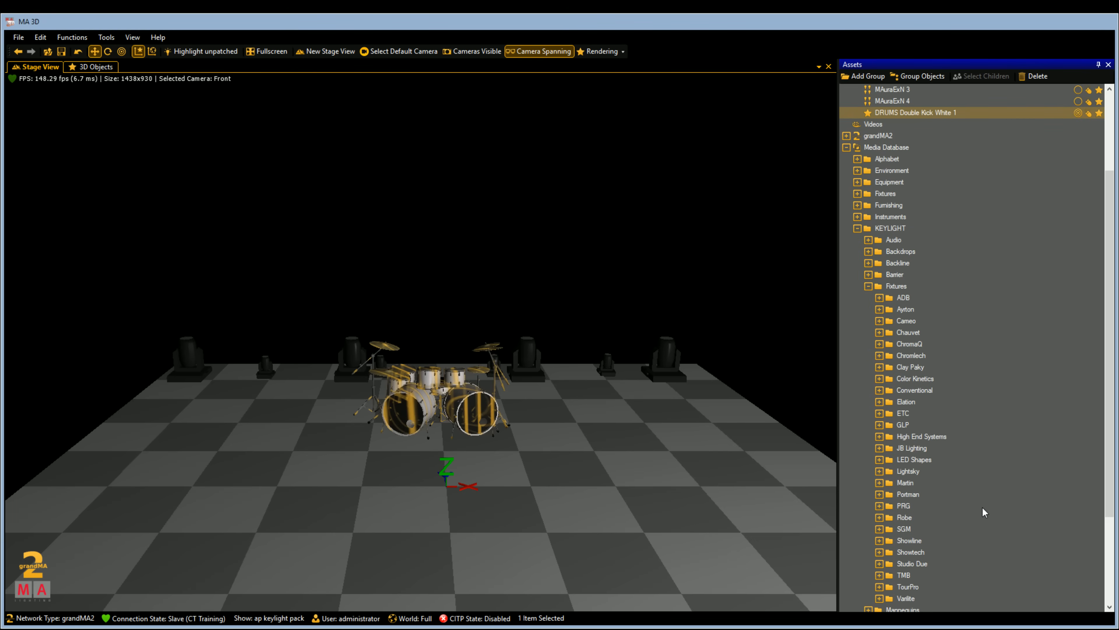
pyautogui.scroll(-1, 944, 421)
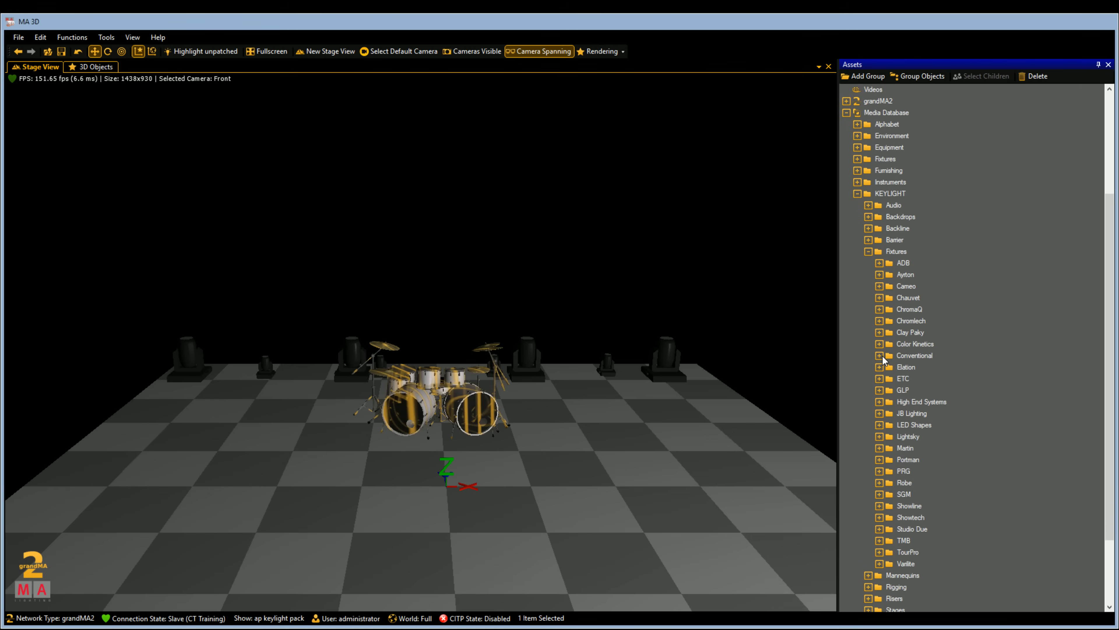
pyautogui.click(879, 447)
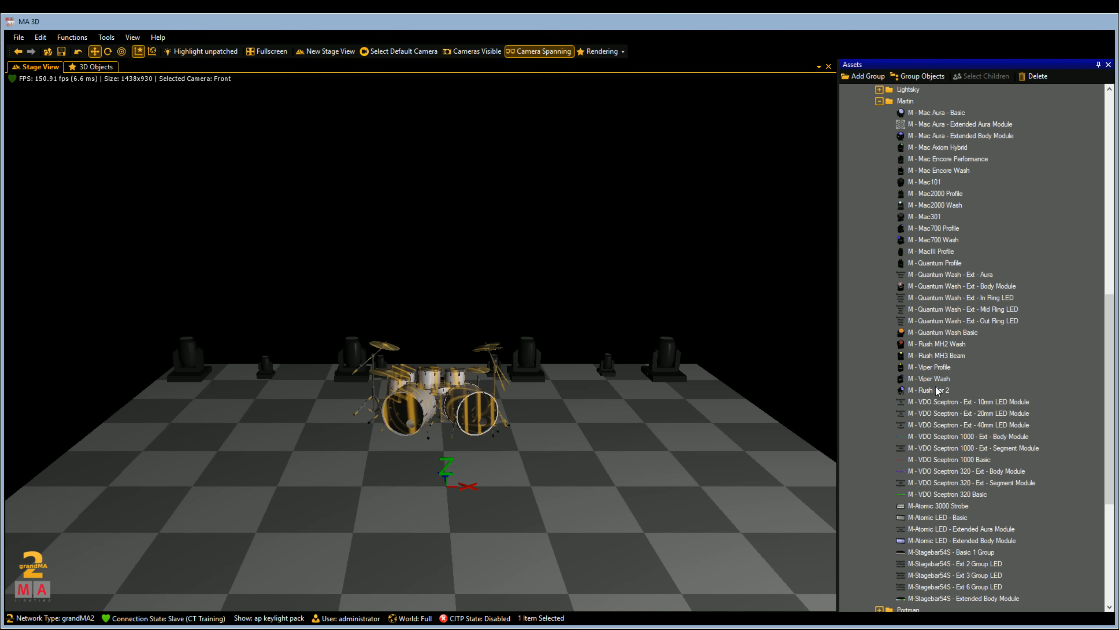
pyautogui.moveTo(931, 363); pyautogui.dragTo(669, 404)
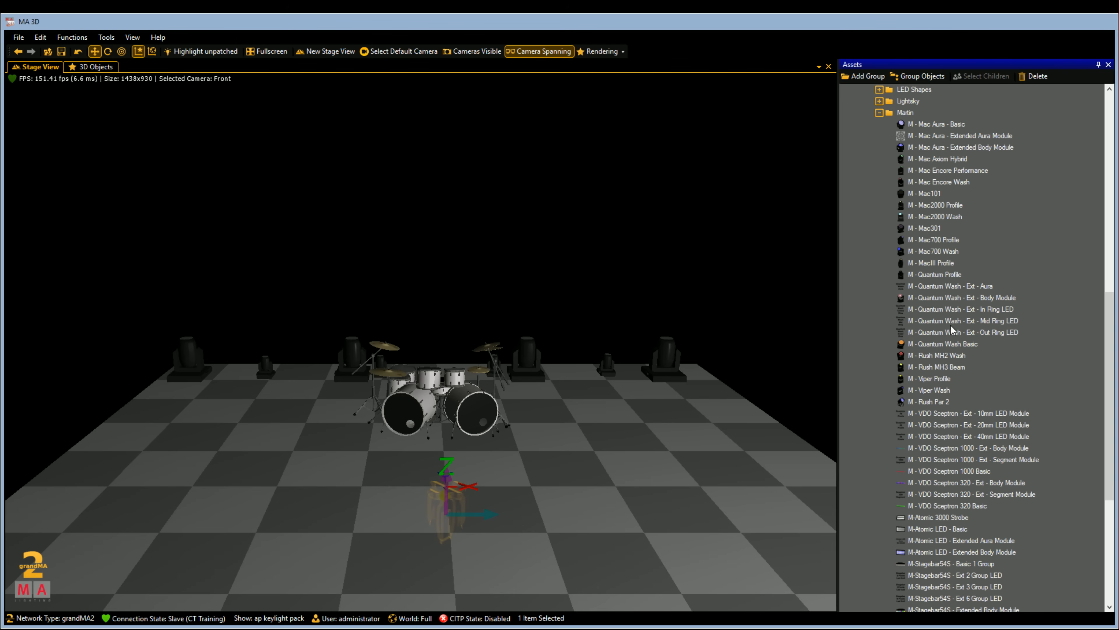
# Add the M - Mac Aura Extended Aura Module and Extended Body Module together to the stage, and collapse the Martin folder.
pyautogui.click(964, 137)
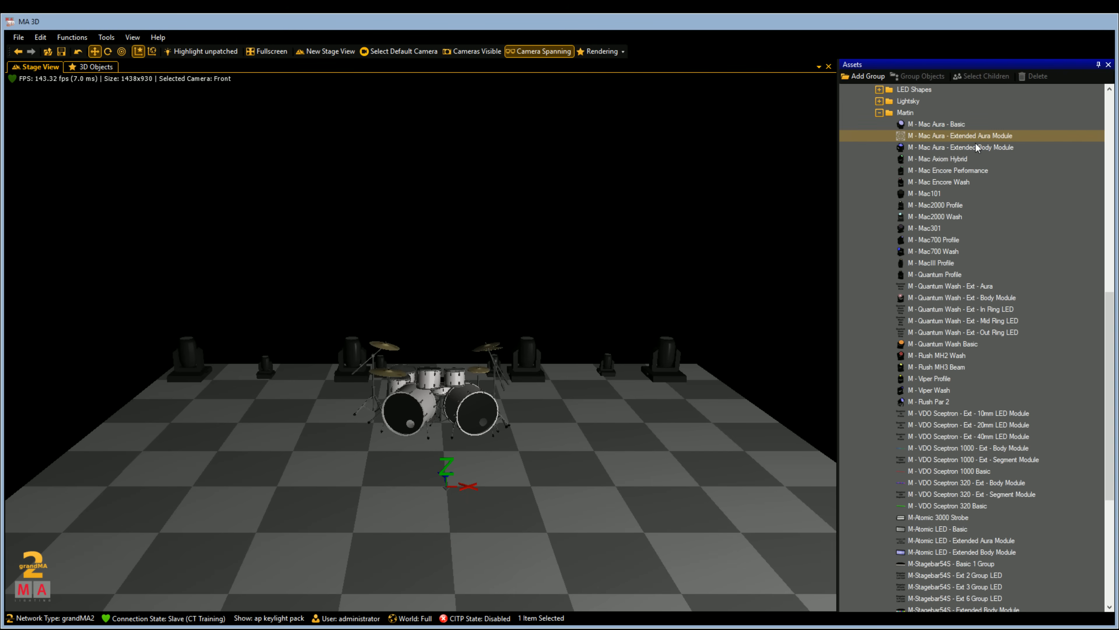
pyautogui.click(946, 148)
pyautogui.keyDown('ctrl'); pyautogui.click(969, 137); pyautogui.keyUp('ctrl')
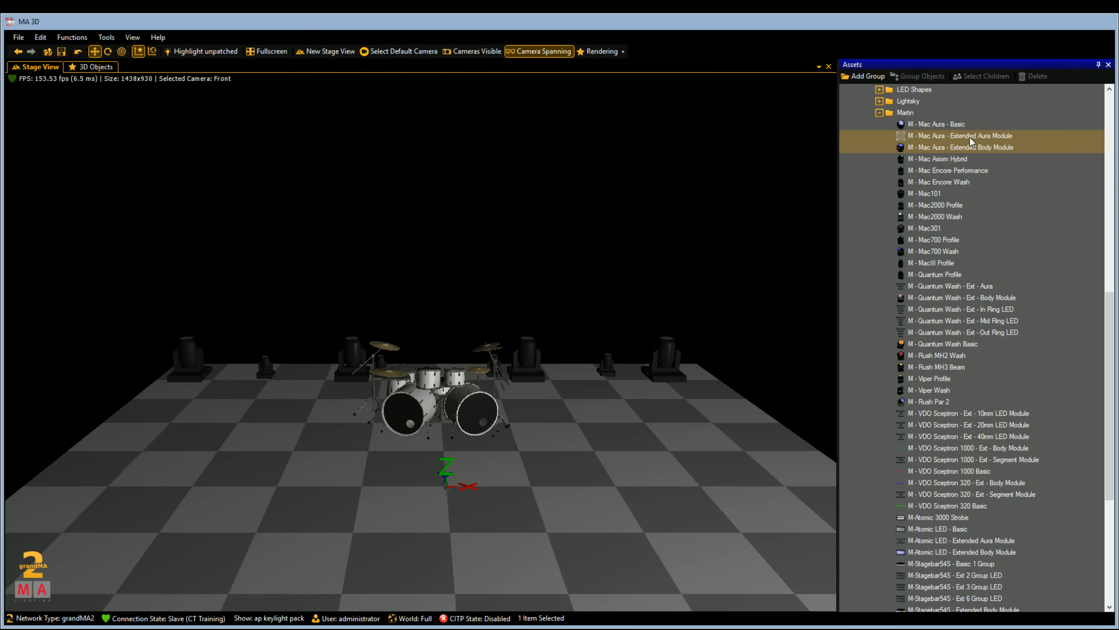
pyautogui.moveTo(983, 135); pyautogui.dragTo(597, 417)
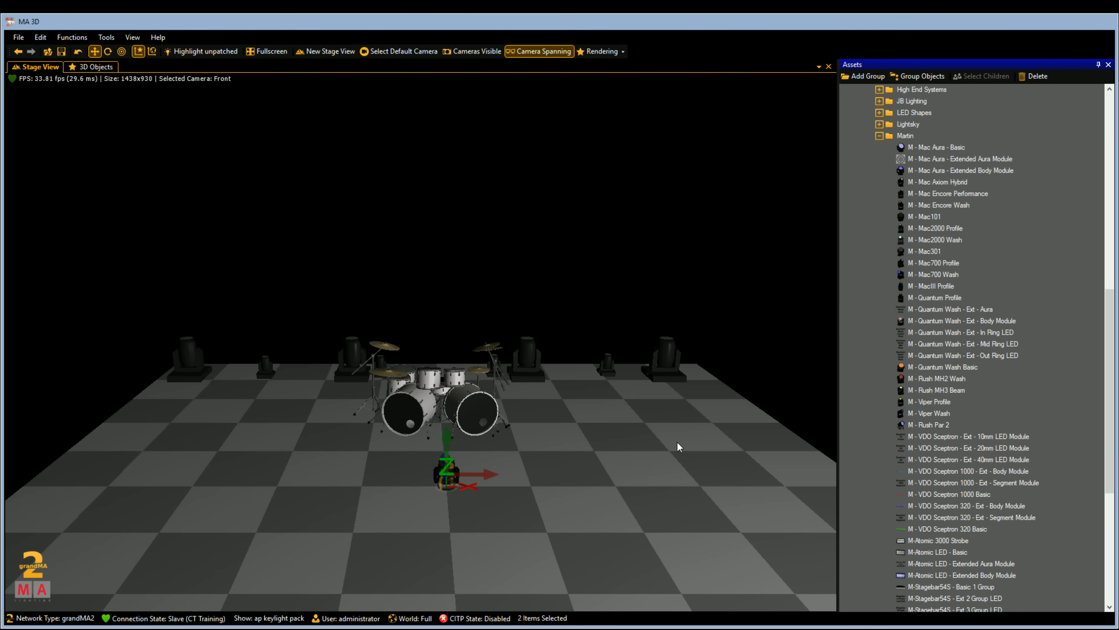
pyautogui.click(879, 136)
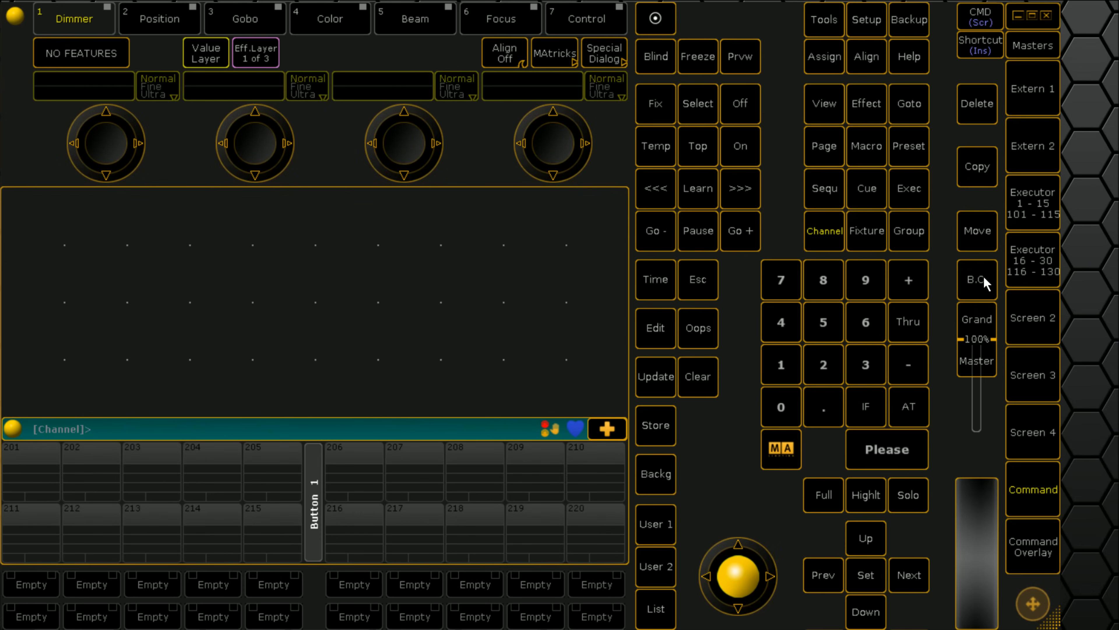
# Open the show's fixture types from the patch and fixture schedule, and start editing the Mac Viper Profile type.
pyautogui.click(874, 23)
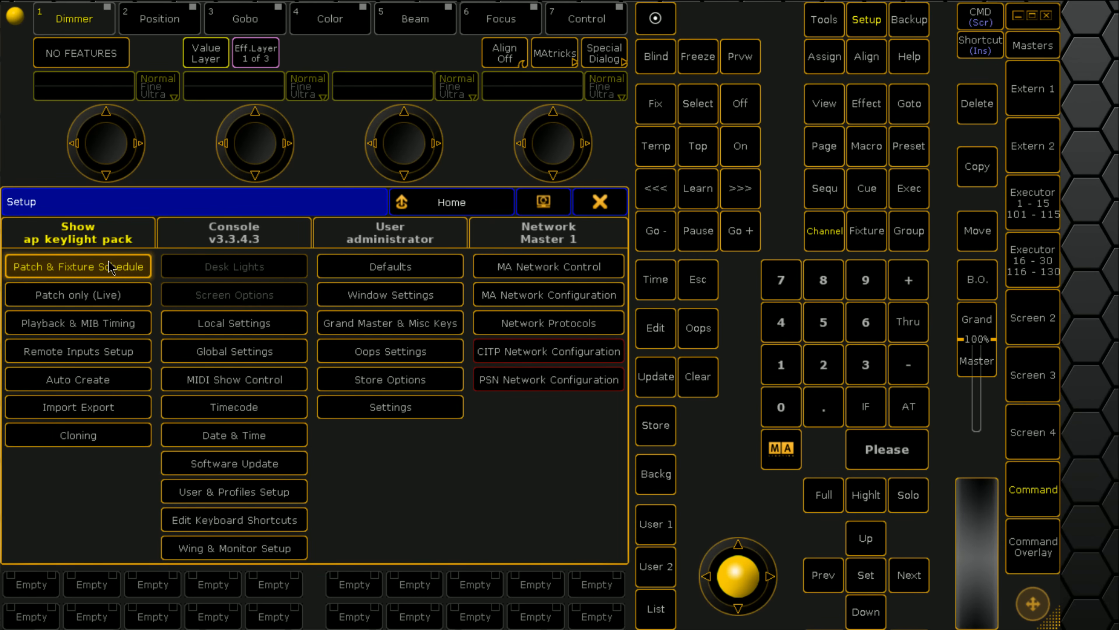
pyautogui.click(110, 266)
pyautogui.click(577, 211)
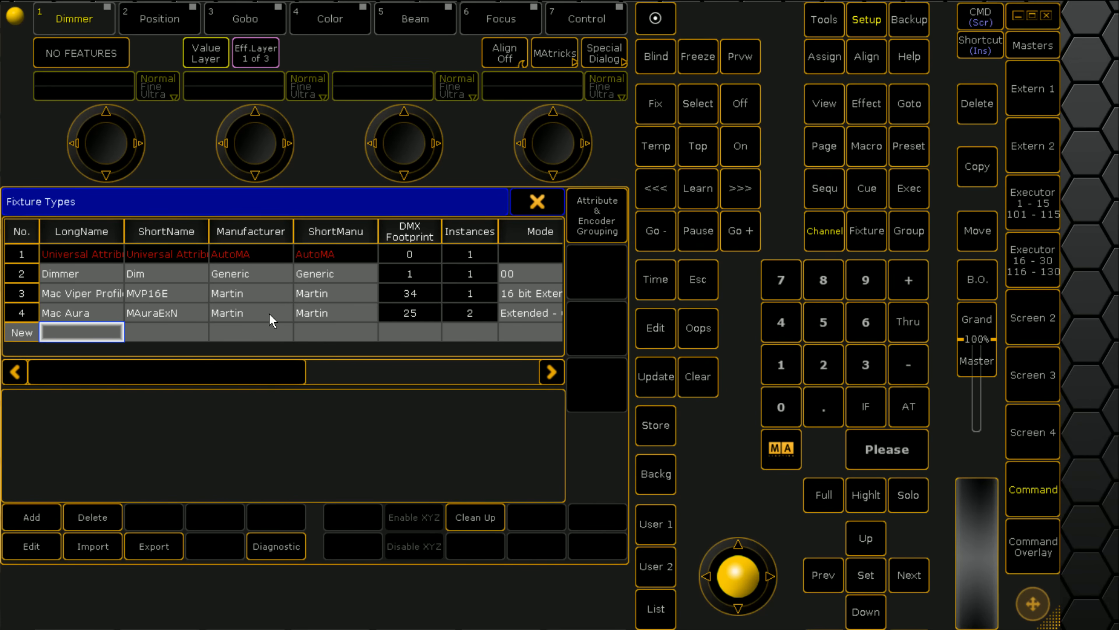
pyautogui.click(103, 293)
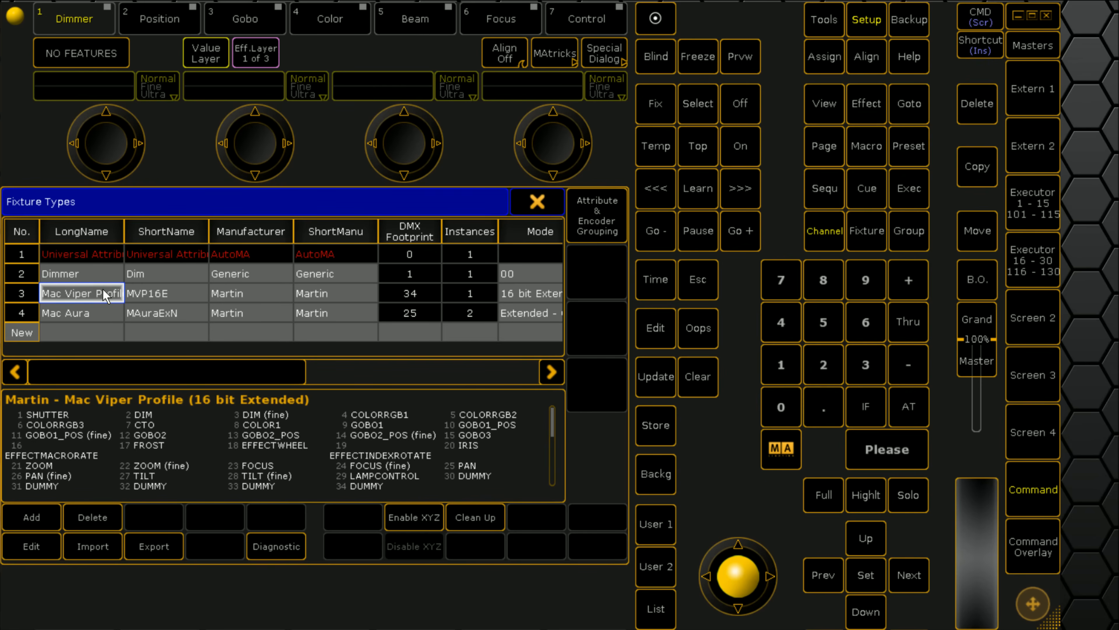
pyautogui.click(32, 547)
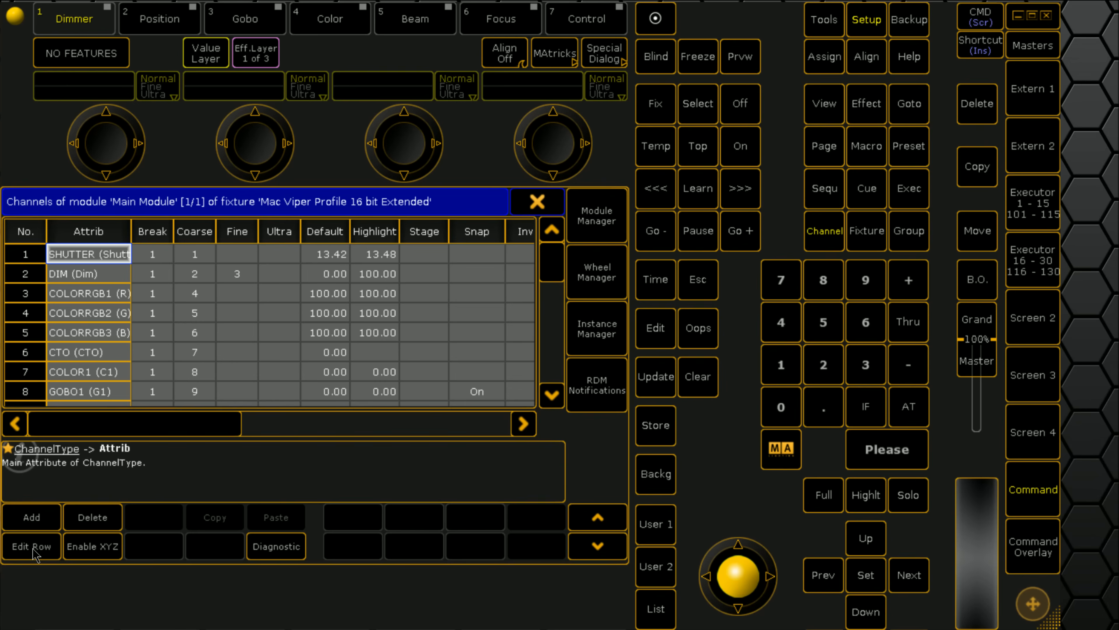
# Assign the M - Viper Profile 8 model to the Mac Viper Profile's Main Module and return to the fixture types list.
pyautogui.click(607, 215)
pyautogui.moveTo(151, 436); pyautogui.dragTo(320, 422)
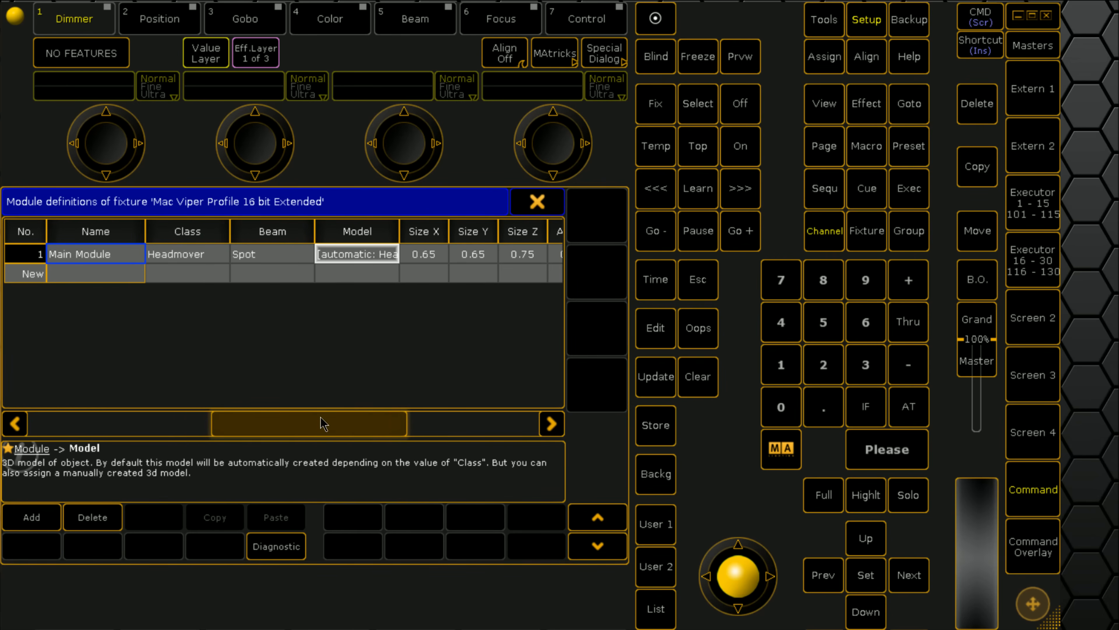
pyautogui.click(366, 258)
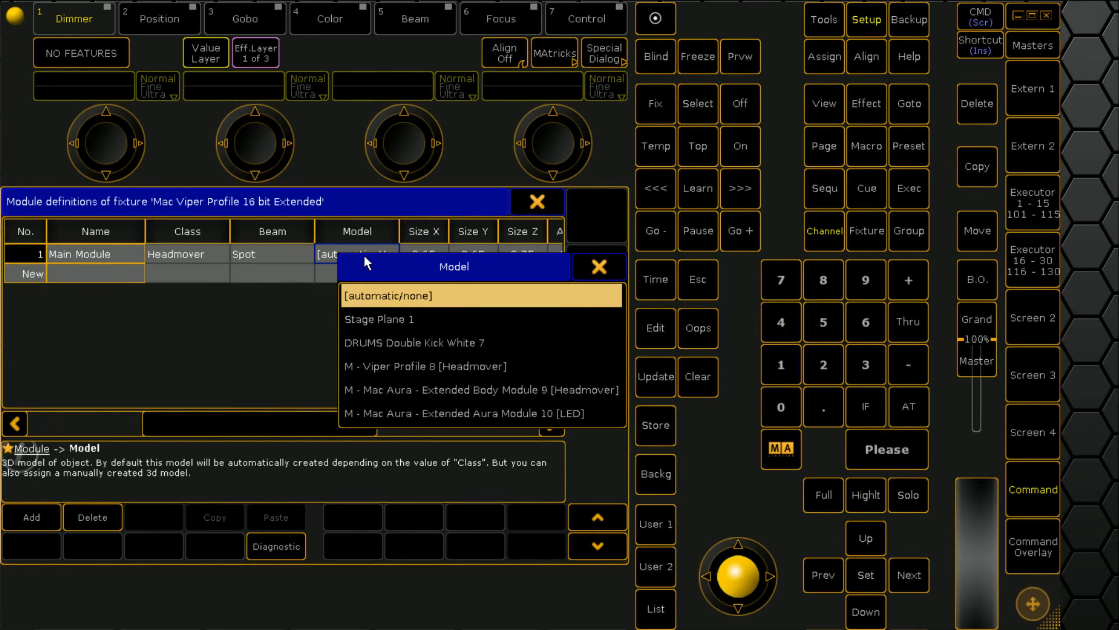
pyautogui.click(527, 371)
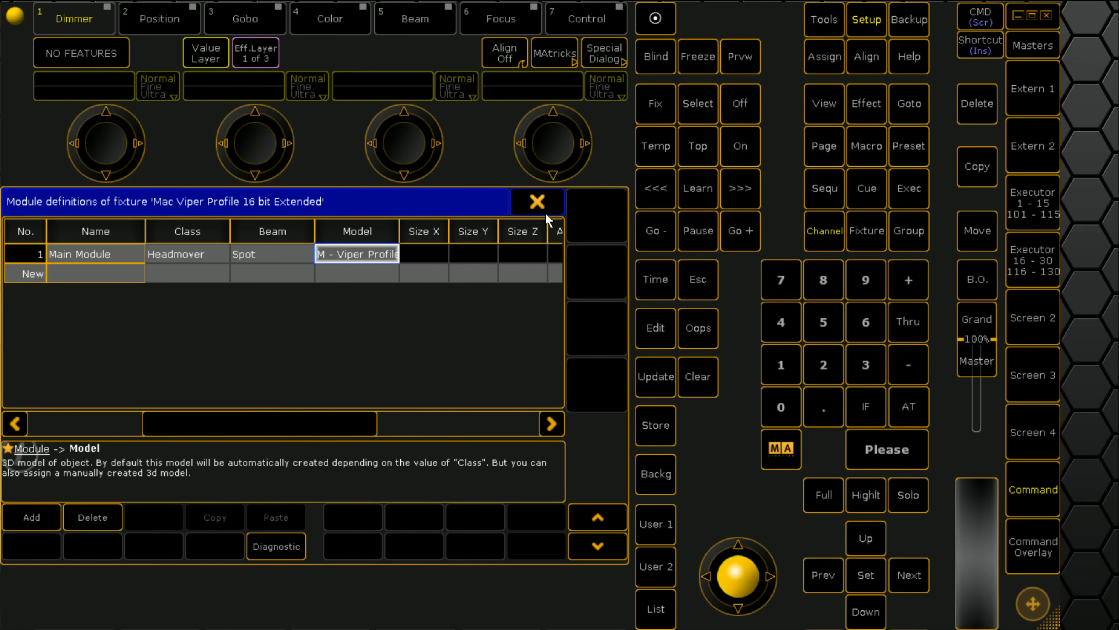
pyautogui.click(543, 203)
pyautogui.click(542, 202)
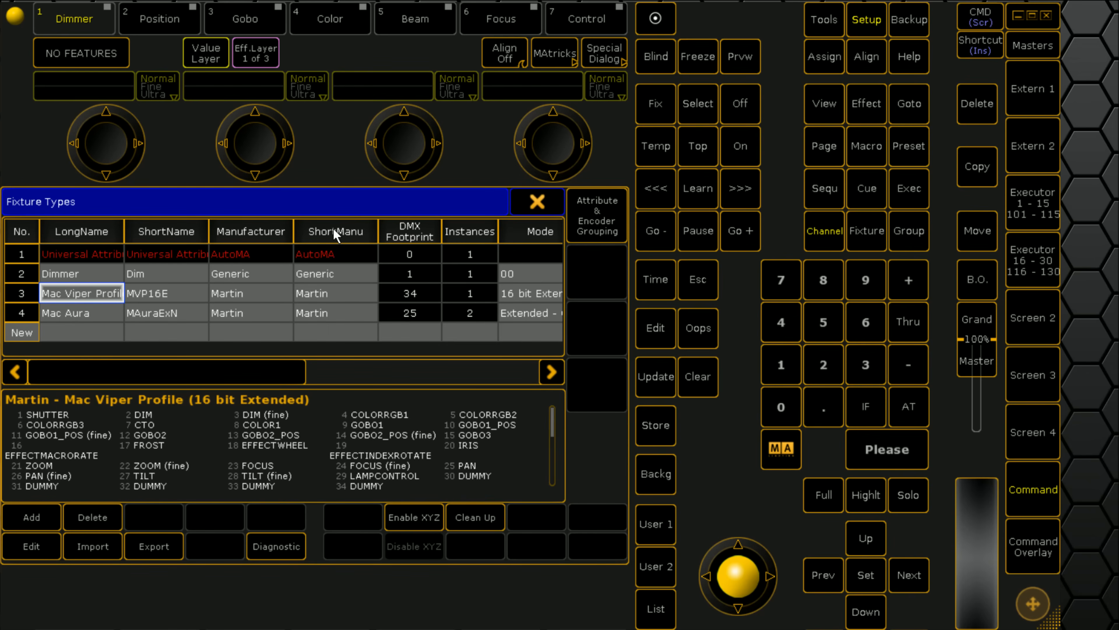
# Assign the M - Mac Aura - Extended Body Module 9 model to the Main Module of the Mac Aura fixture type.
pyautogui.click(82, 314)
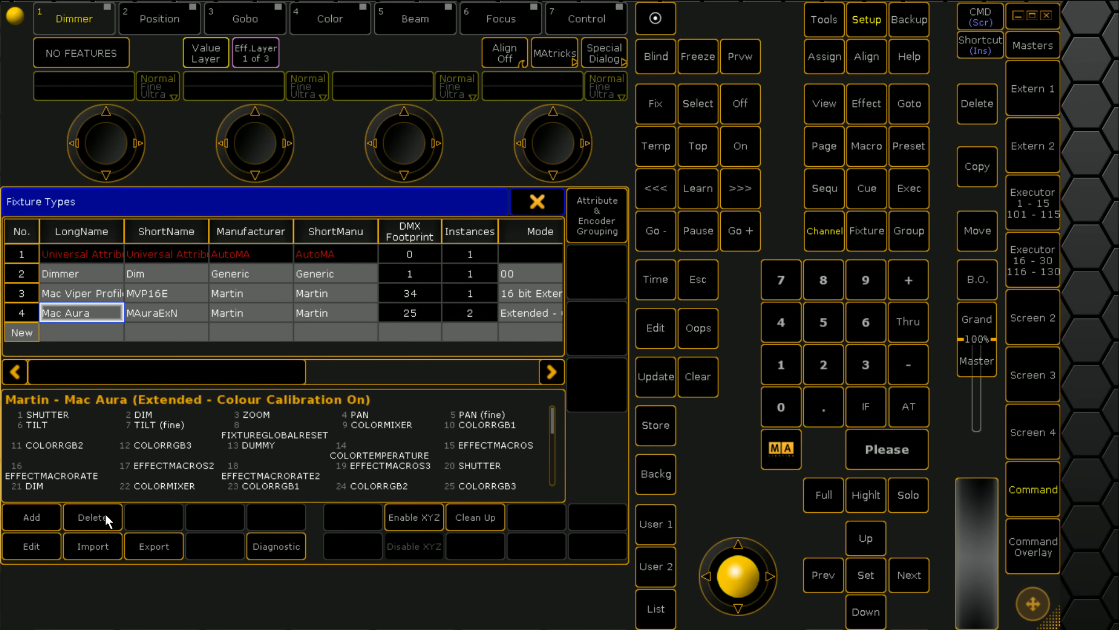
pyautogui.click(46, 552)
pyautogui.click(610, 218)
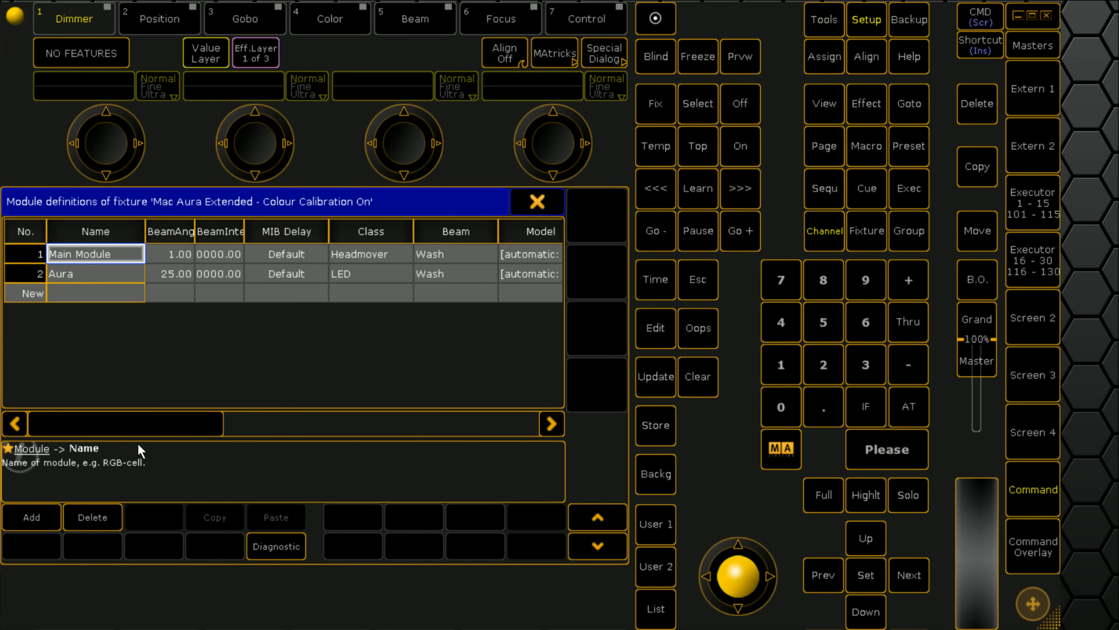
pyautogui.moveTo(150, 430); pyautogui.dragTo(310, 427)
pyautogui.click(378, 247)
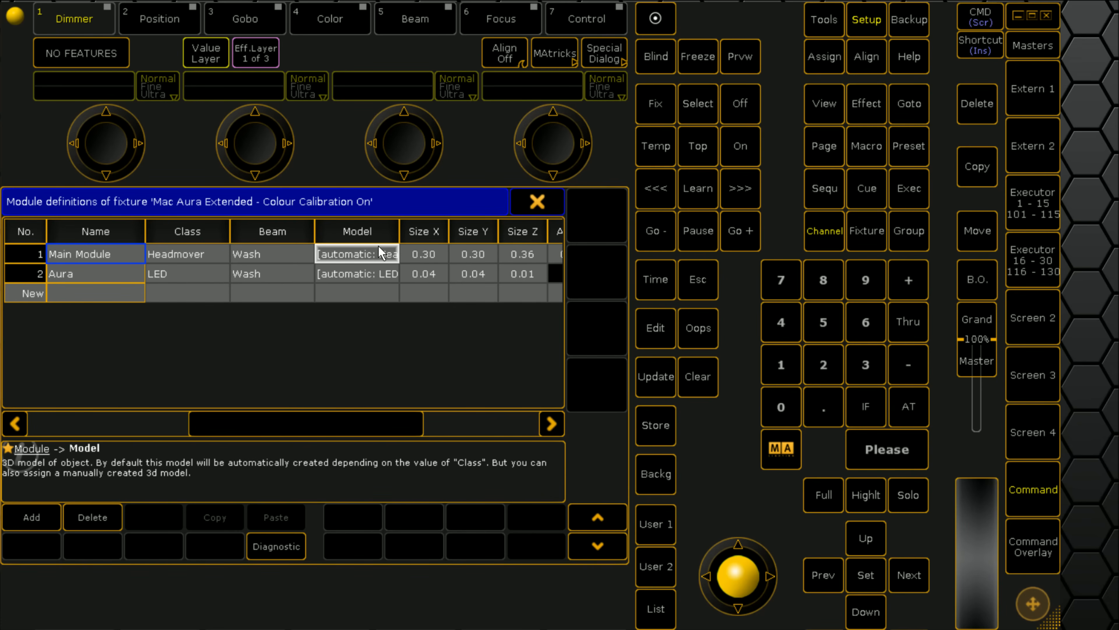
pyautogui.click(368, 259)
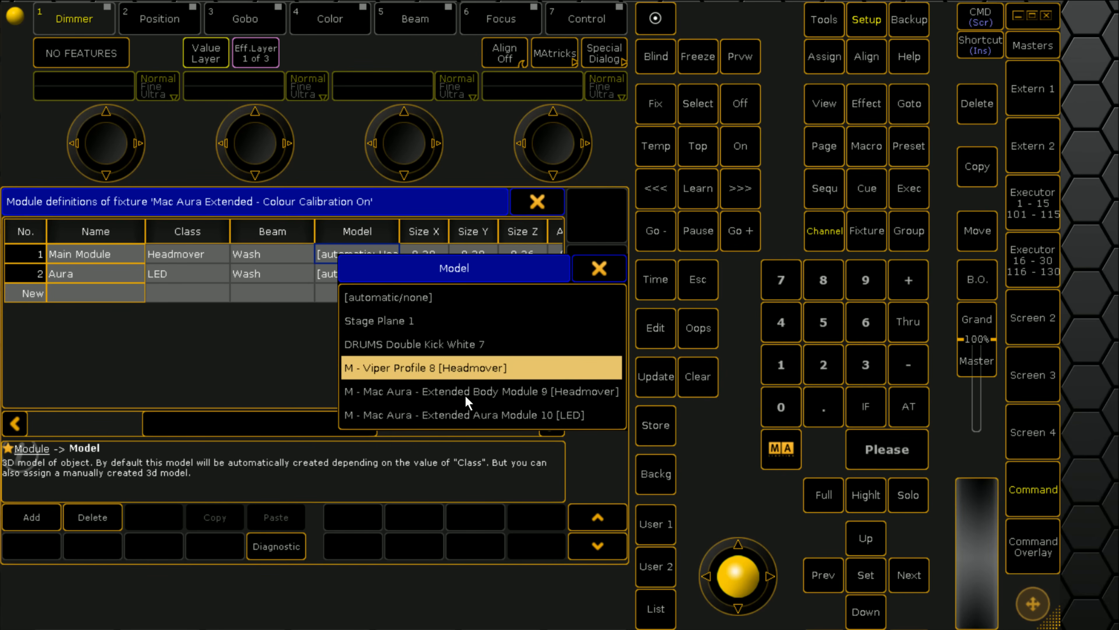
pyautogui.click(450, 398)
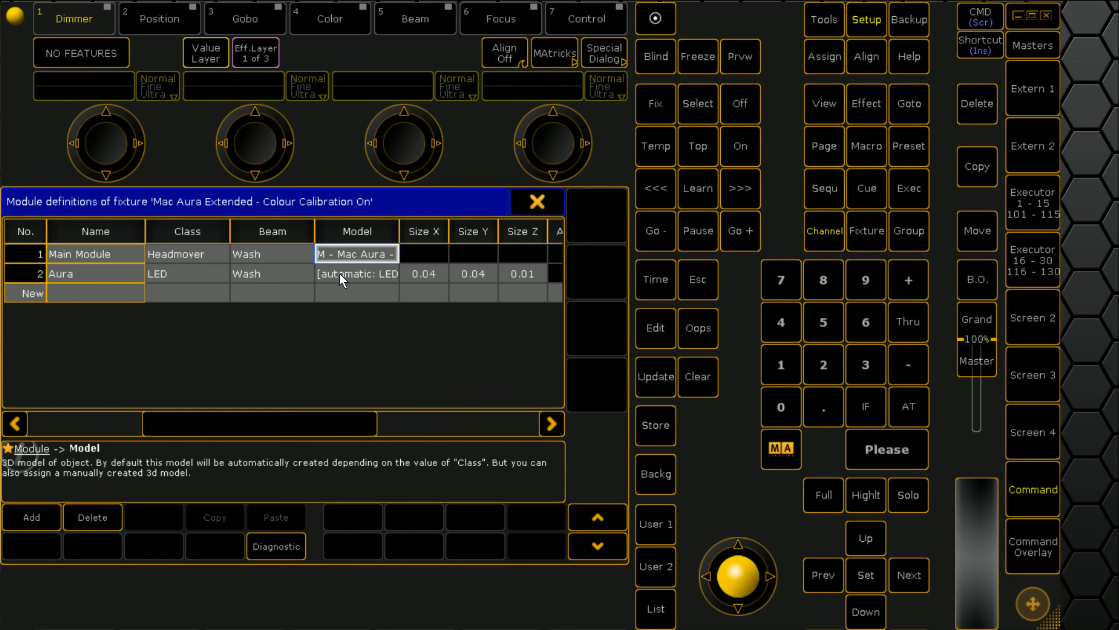
# Assign the M - Mac Aura - Extended Aura Module 10 model to the Aura module and leave the fixture schedule.
pyautogui.click(379, 272)
pyautogui.click(347, 279)
pyautogui.click(498, 432)
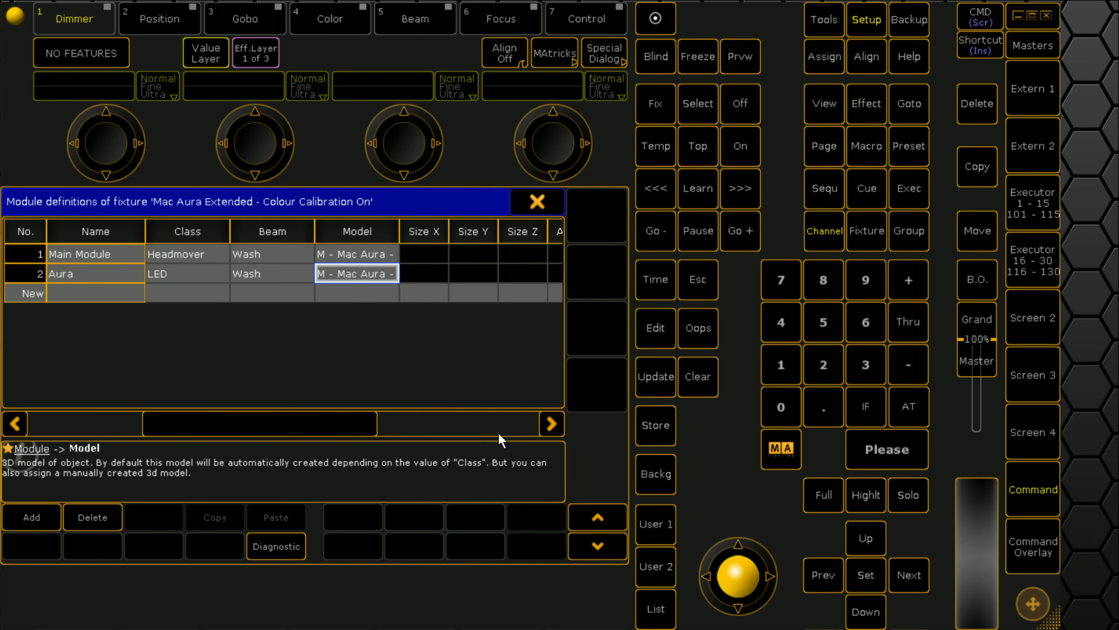
pyautogui.click(537, 202)
pyautogui.click(536, 205)
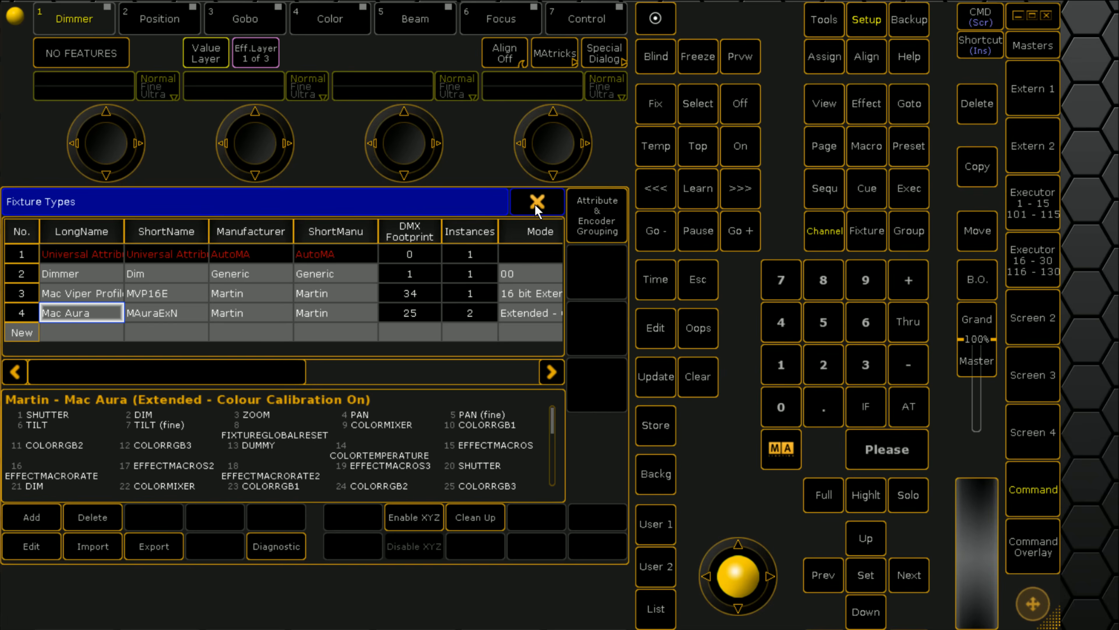
pyautogui.click(533, 206)
pyautogui.click(530, 208)
pyautogui.click(222, 408)
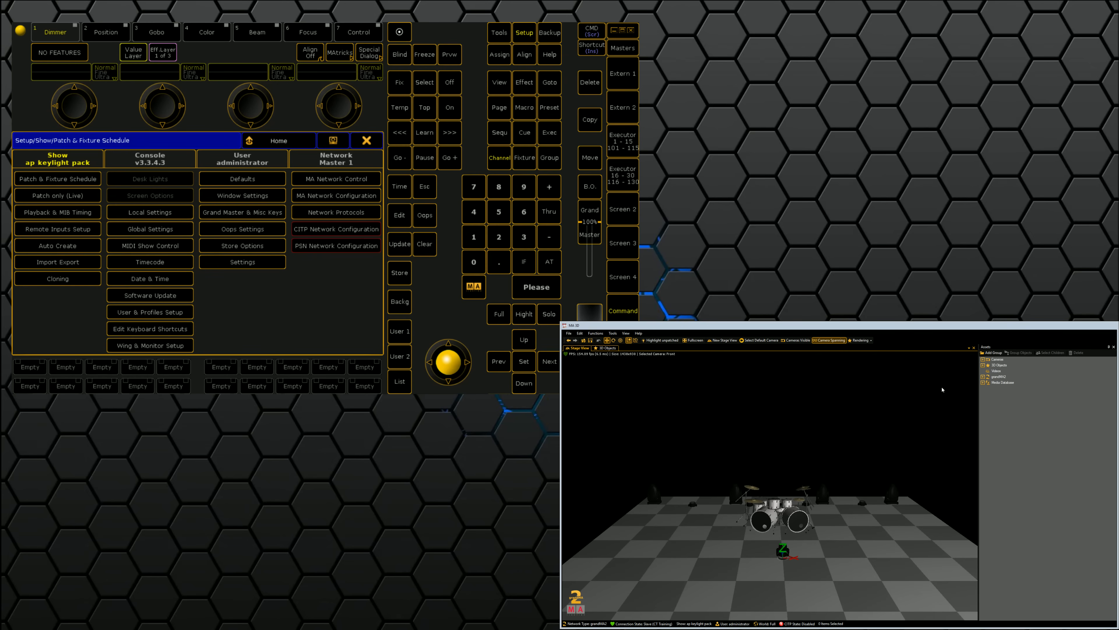
# Select the four Mac Aura fixtures in the MA 3D object list and raise them slightly above the stage floor.
pyautogui.click(983, 365)
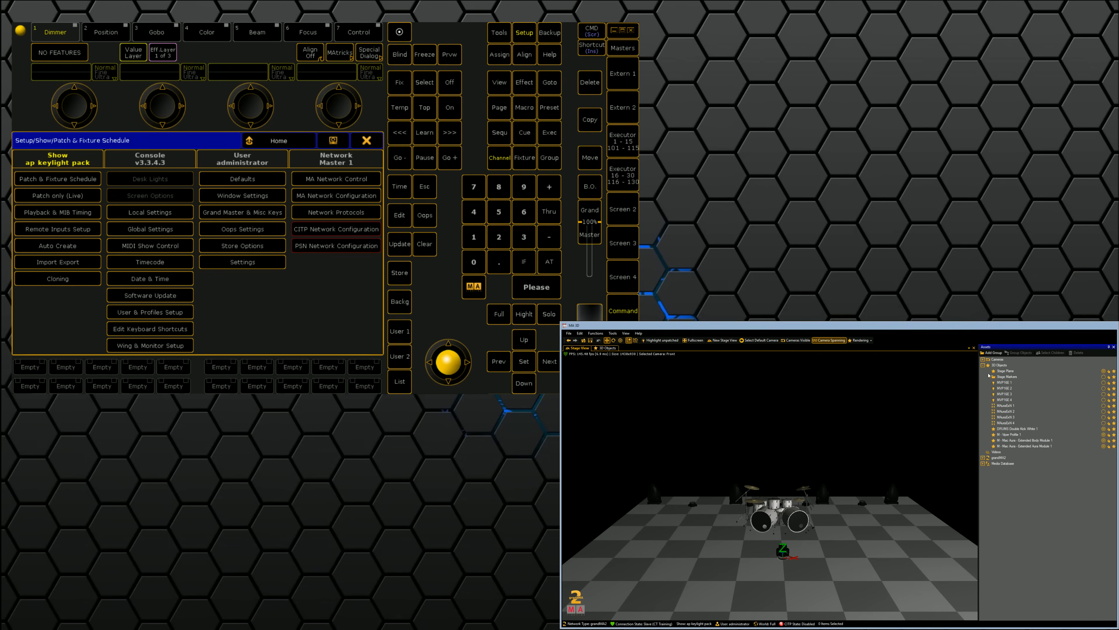
pyautogui.click(1008, 406)
pyautogui.keyDown('shift'); pyautogui.click(1007, 423); pyautogui.keyUp('shift')
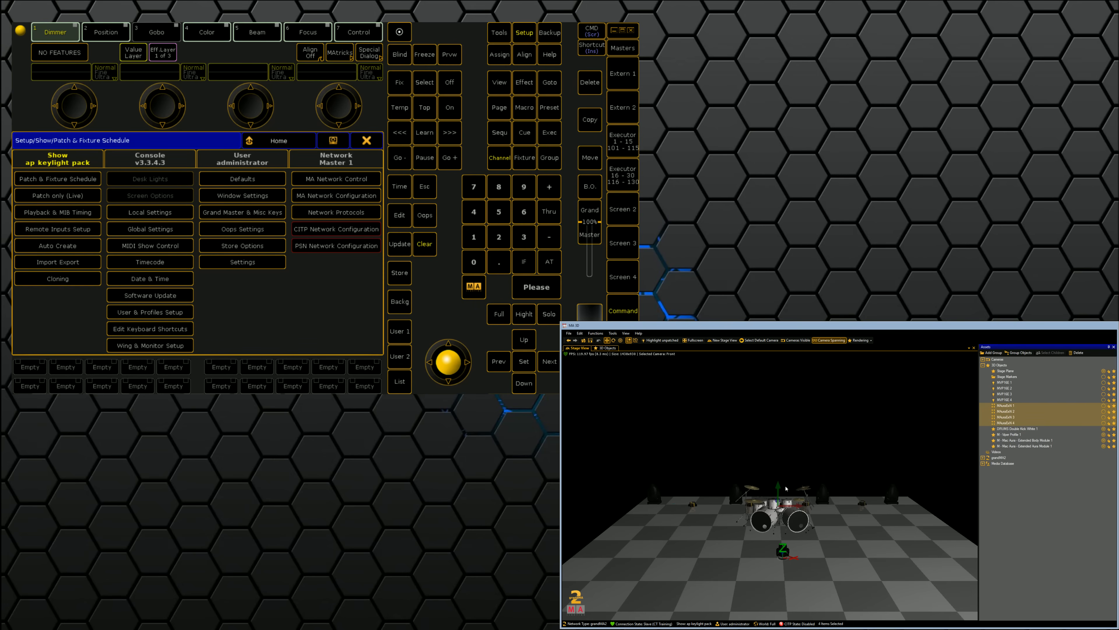
pyautogui.moveTo(780, 489); pyautogui.dragTo(779, 483)
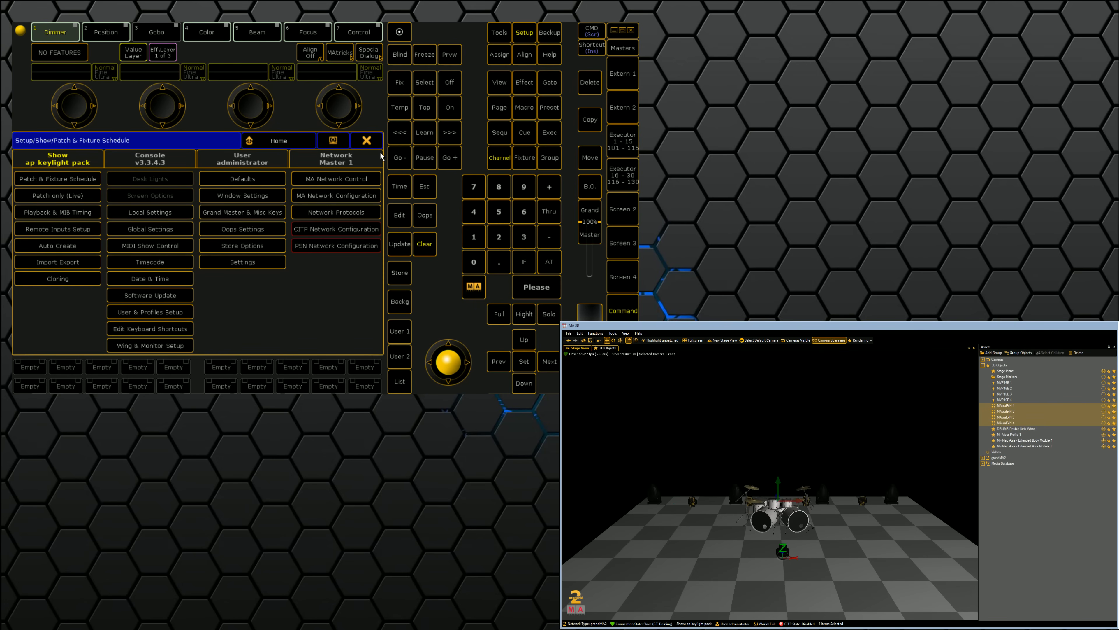
# Close the setup, add an Effects pool window to the empty screen area and clear the fixture selection.
pyautogui.click(366, 140)
pyautogui.click(41, 161)
pyautogui.click(115, 216)
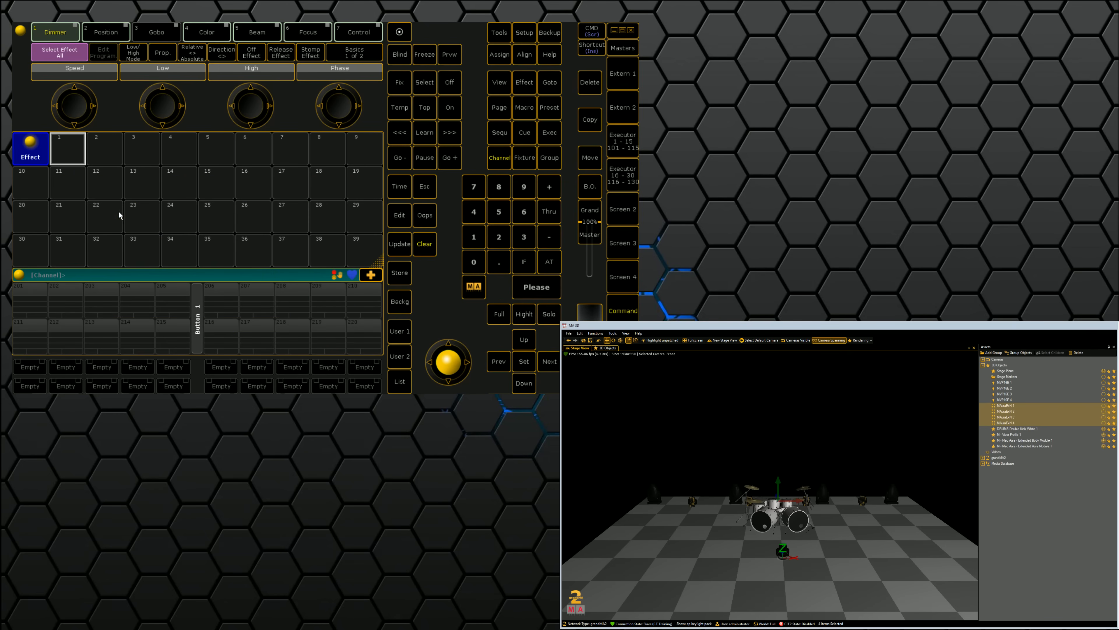
pyautogui.click(416, 249)
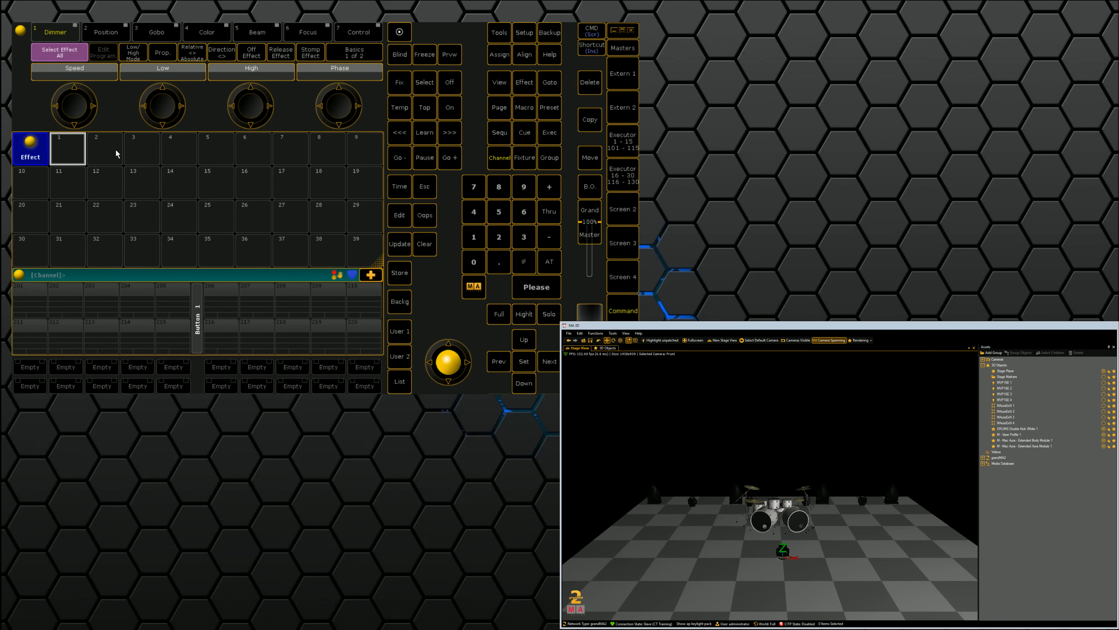
pyautogui.click(75, 151)
pyautogui.click(350, 216)
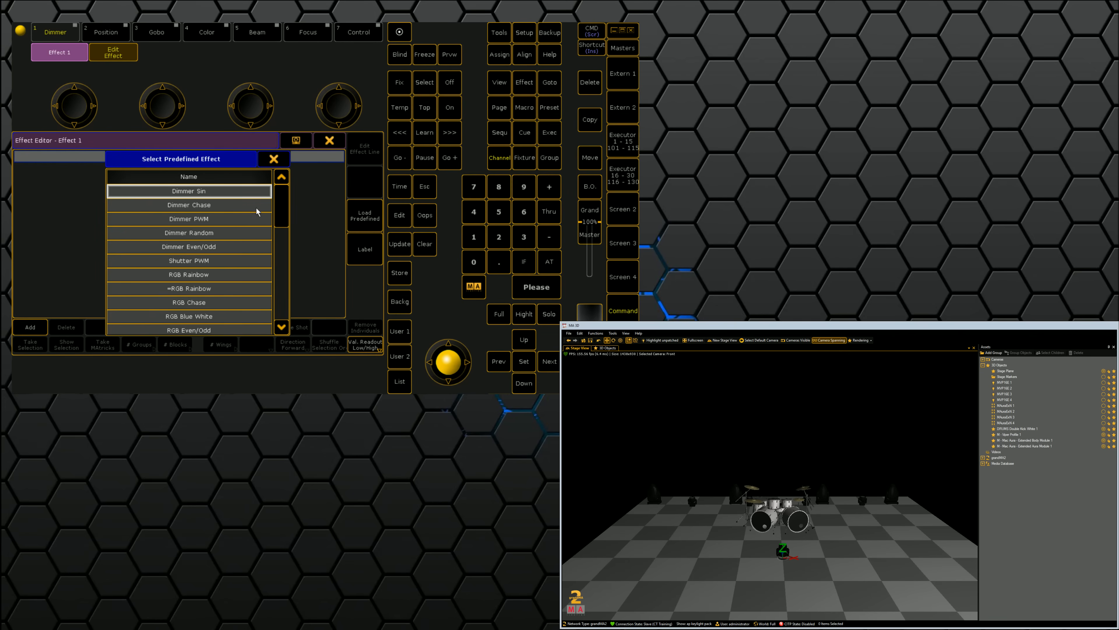
pyautogui.click(274, 159)
pyautogui.click(320, 142)
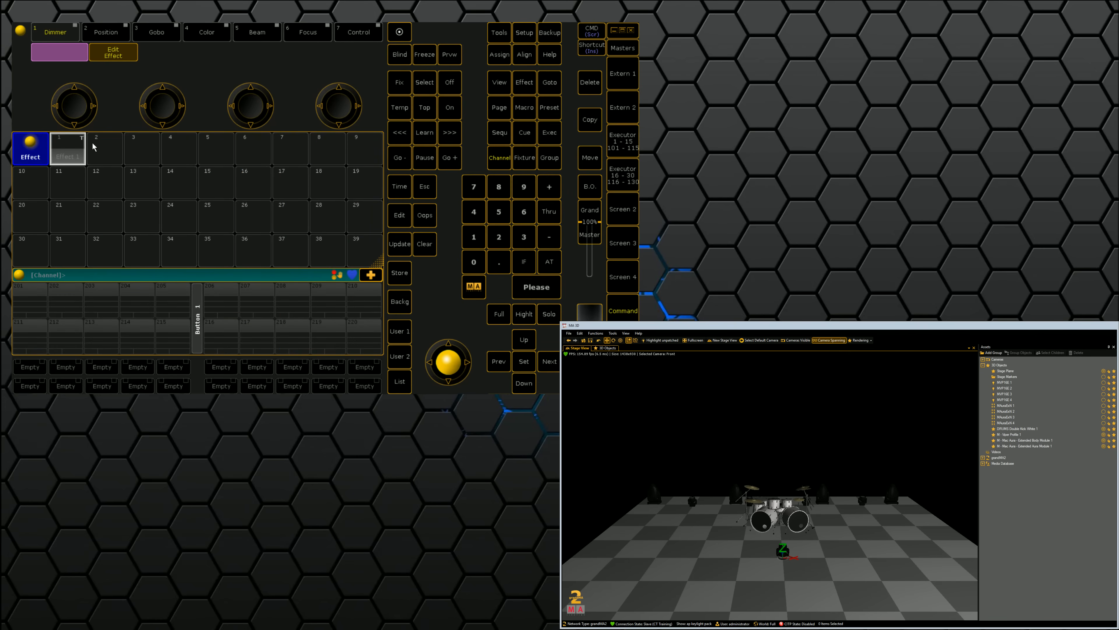
# Replace the Effects pool window with a Fixture sheet.
pyautogui.click(36, 145)
pyautogui.click(304, 147)
pyautogui.click(46, 151)
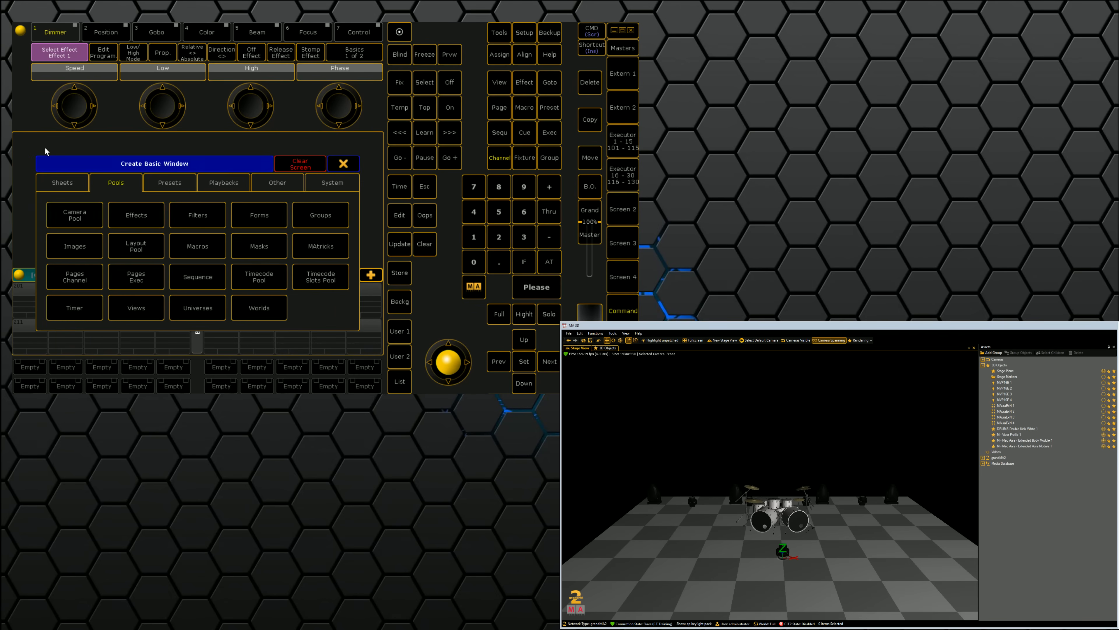
pyautogui.click(63, 185)
pyautogui.click(197, 214)
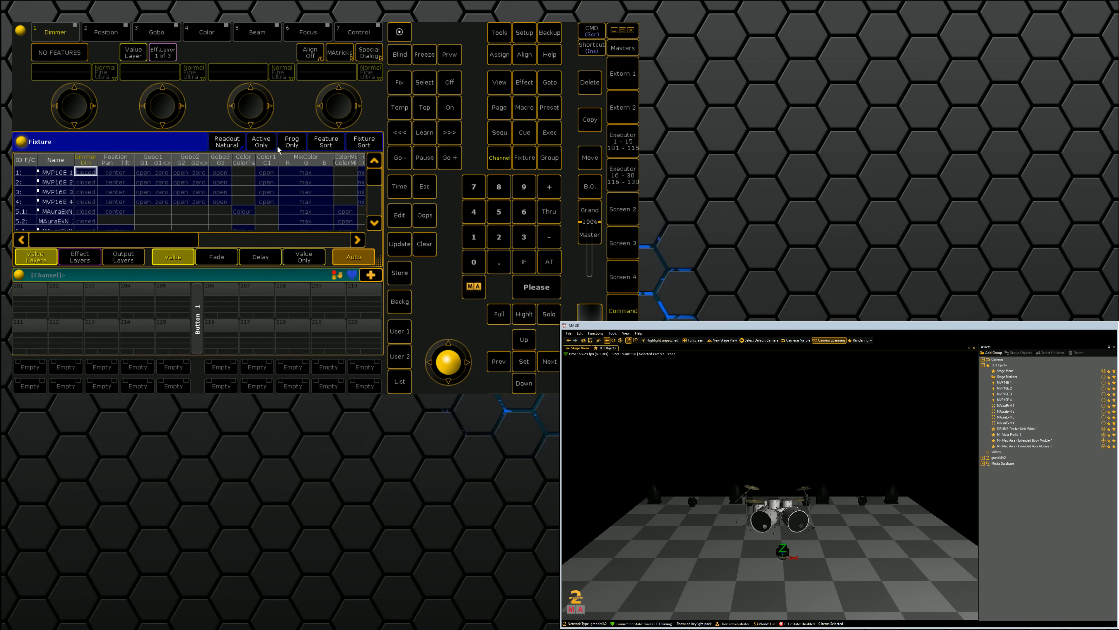
# Select both modules of the first Mac Aura, 5.1 and 5.2, and set their dimmer to full.
pyautogui.click(59, 213)
pyautogui.click(59, 221)
pyautogui.click(546, 261)
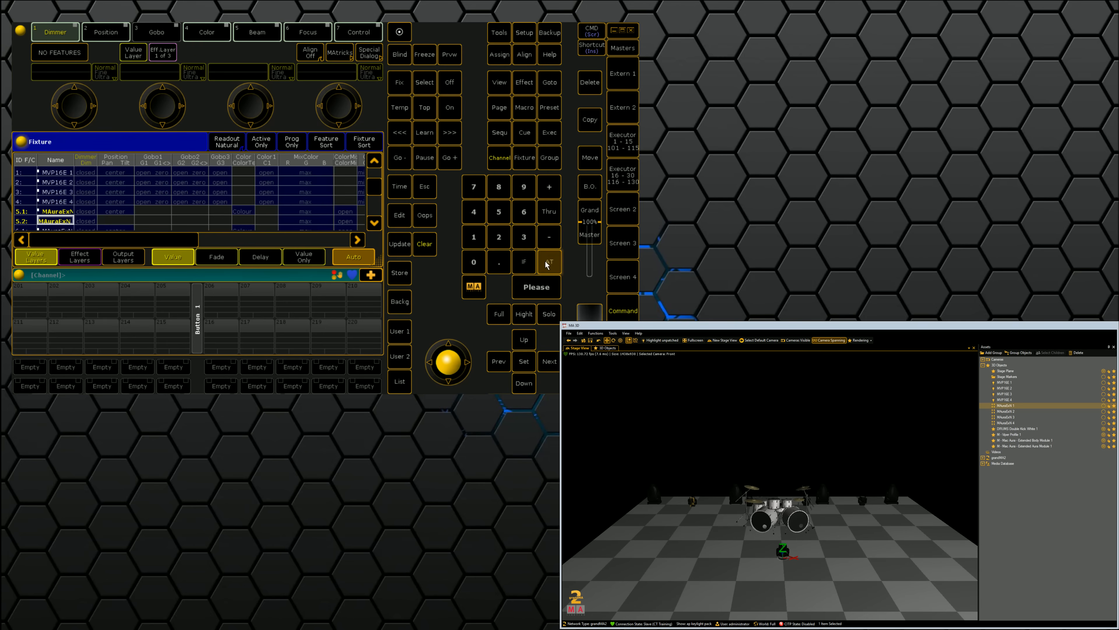
pyautogui.click(546, 261)
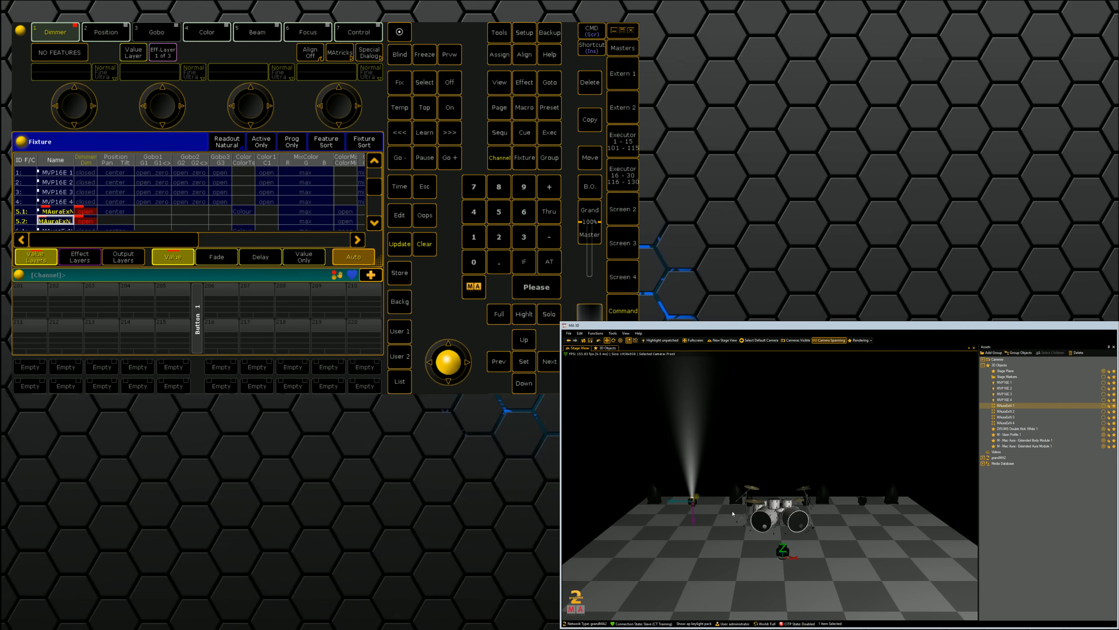
# Tilt the first Mac Aura's head so that its lens faces the front of the stage.
pyautogui.moveTo(732, 513); pyautogui.dragTo(780, 500, button='middle')
pyautogui.scroll(5, 758, 498)
pyautogui.moveTo(697, 493); pyautogui.dragTo(738, 495, button='middle')
pyautogui.scroll(3, 739, 494)
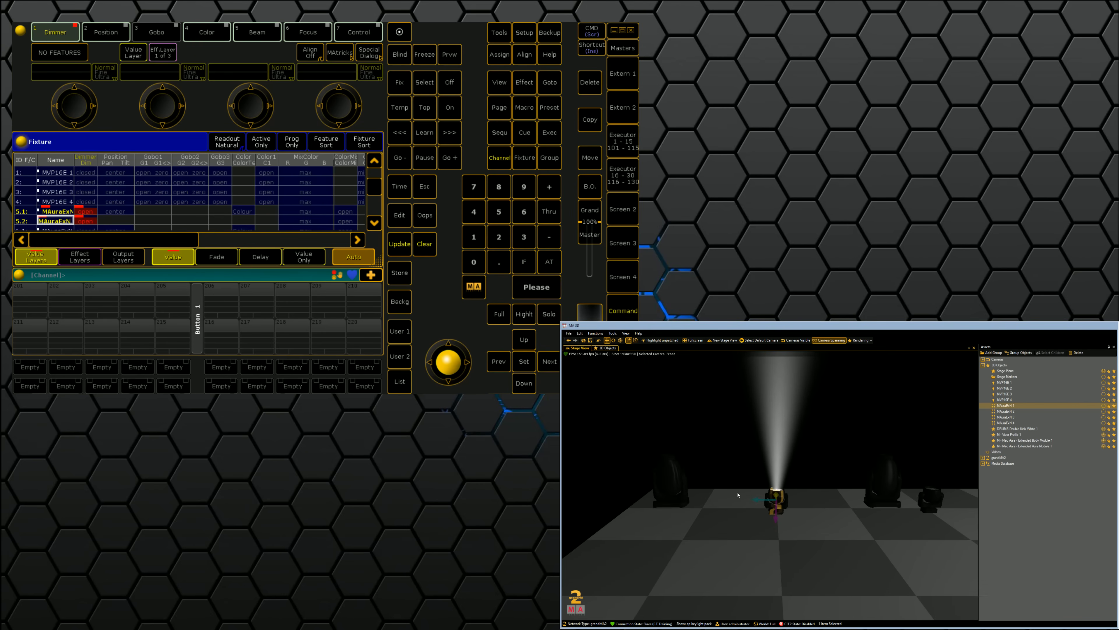
pyautogui.click(96, 40)
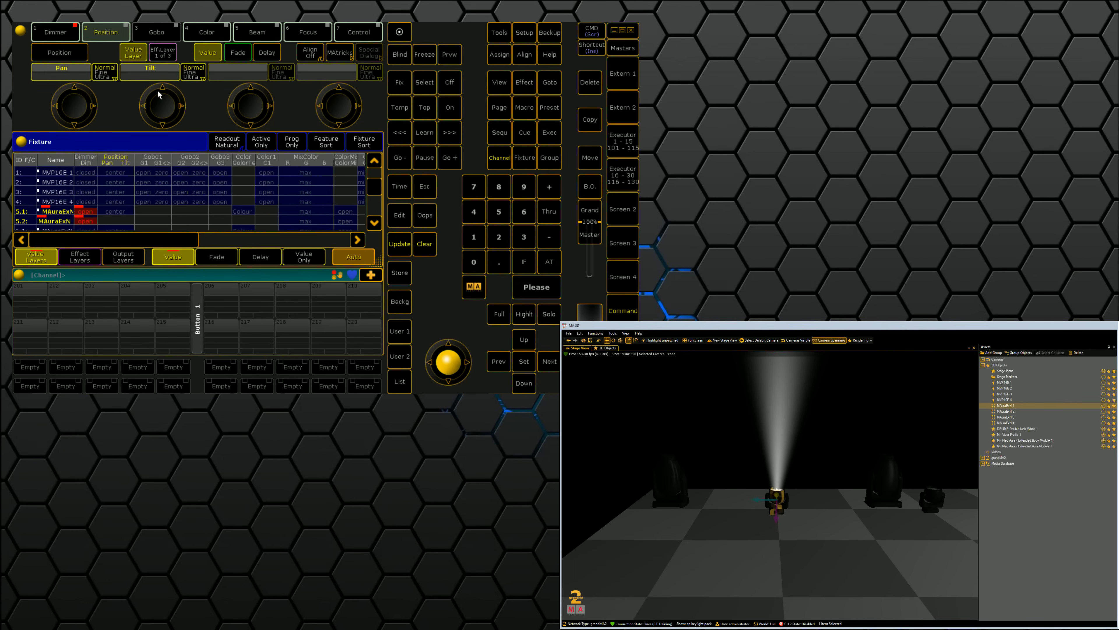
pyautogui.moveTo(160, 101); pyautogui.dragTo(187, 119)
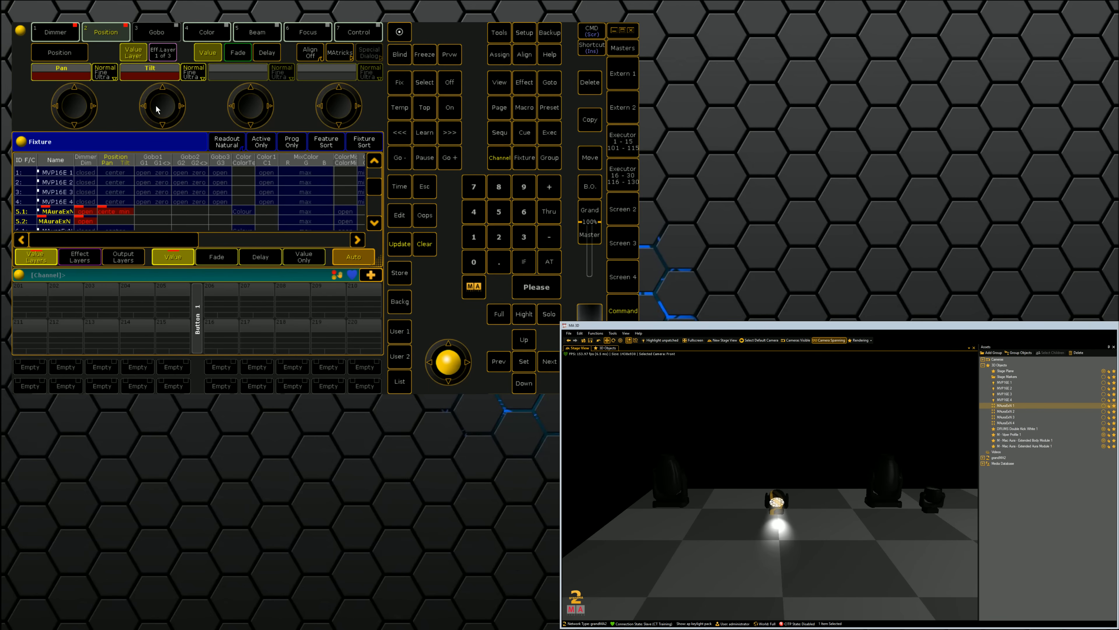
pyautogui.moveTo(157, 109); pyautogui.dragTo(154, 108)
# Set the colour mix of both Mac Aura modules to red 0, green 0 and blue 100, and deselect the fixture in MA 3D.
pyautogui.click(227, 34)
pyautogui.moveTo(76, 98); pyautogui.dragTo(75, 108)
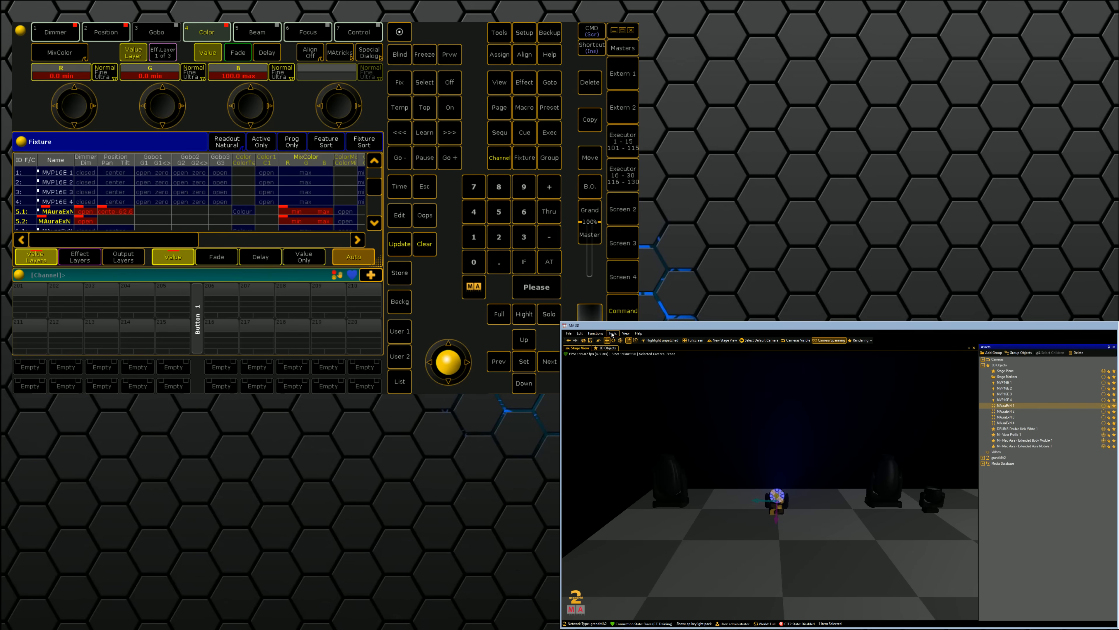
pyautogui.click(782, 419)
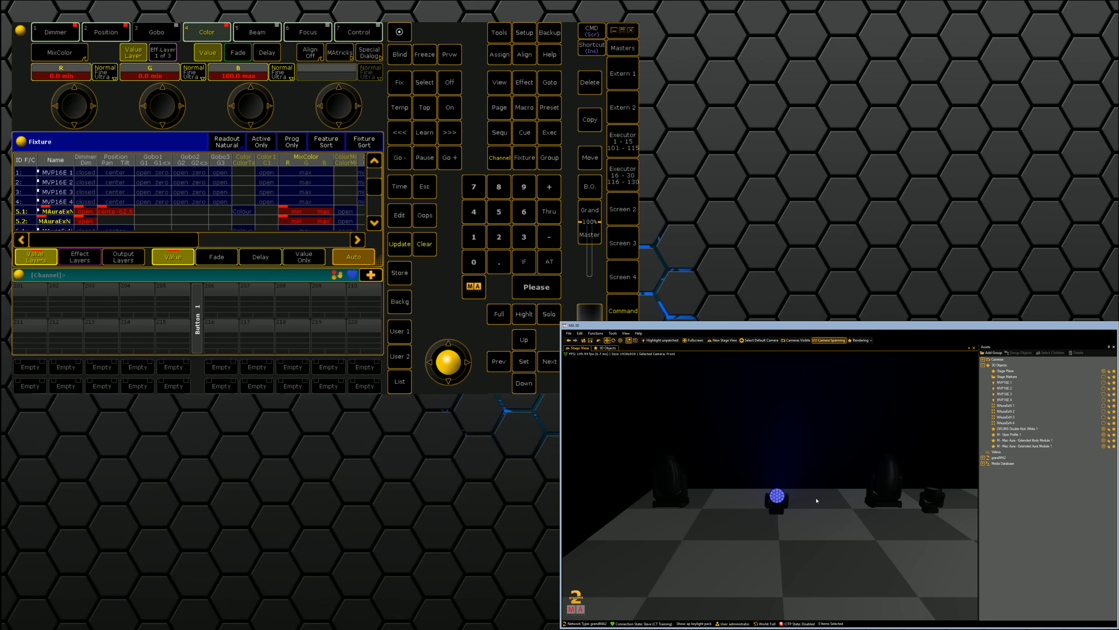
pyautogui.moveTo(794, 500); pyautogui.dragTo(796, 495, button='middle')
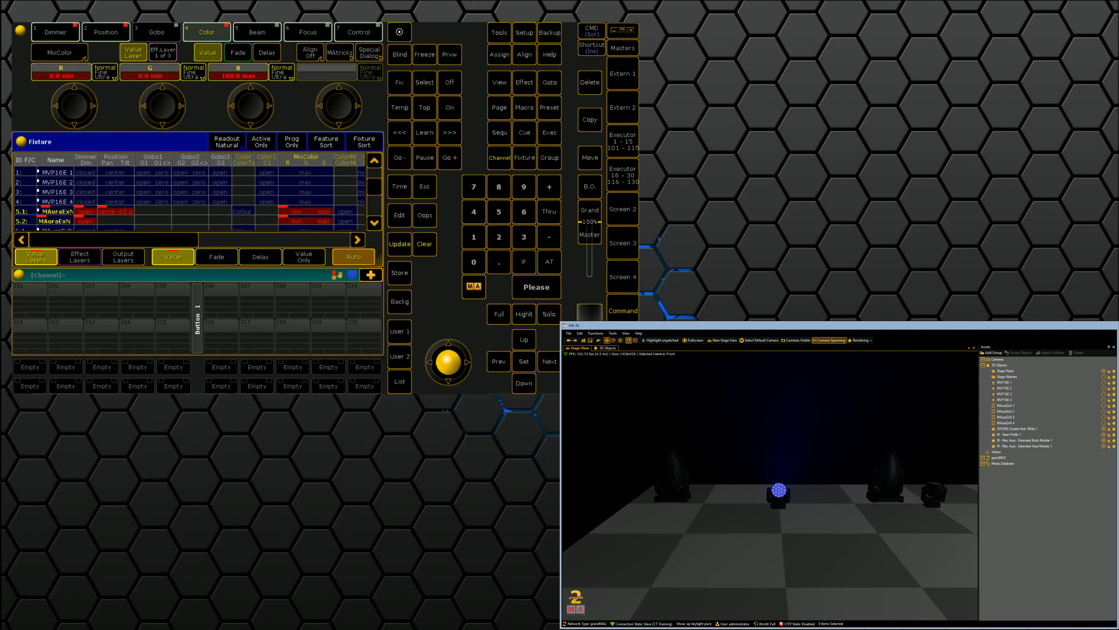
# Set the colour mix of the first Mac Aura's aura module, 5.2, to red 100, green 0 and blue 0.
pyautogui.click(46, 220)
pyautogui.scroll(-10, 257, 101)
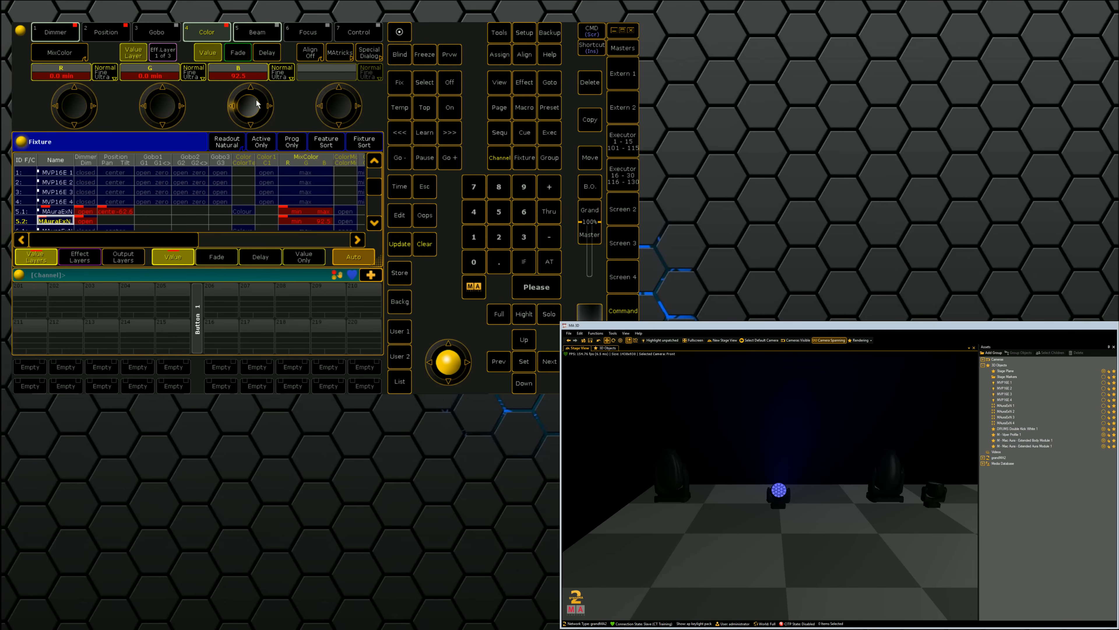
pyautogui.scroll(4, 79, 110)
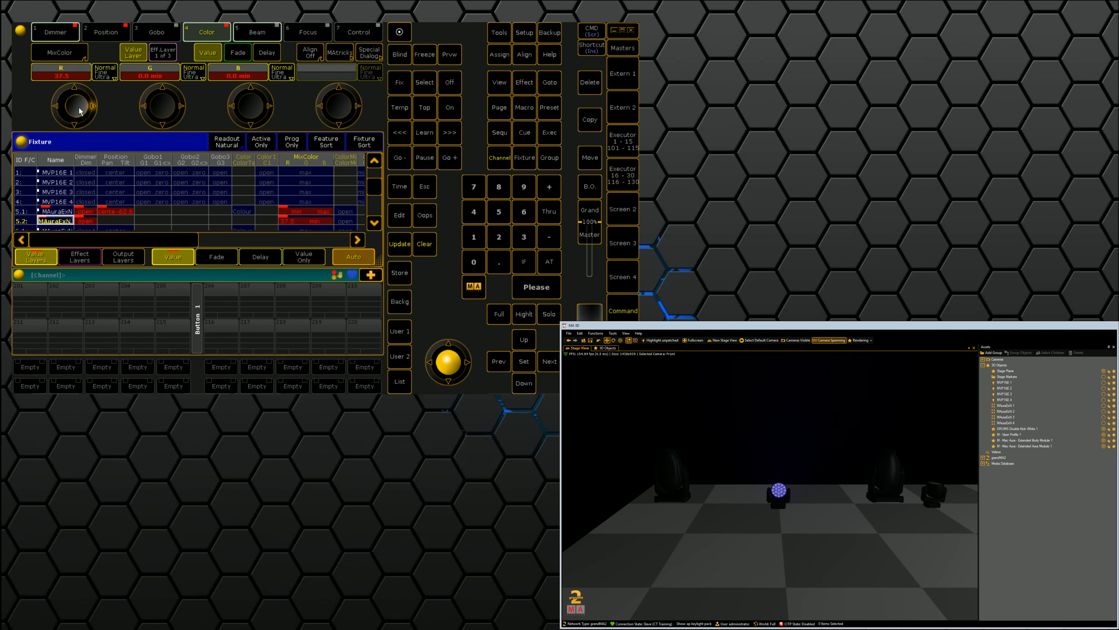
pyautogui.scroll(4, 79, 110)
pyautogui.scroll(5, 853, 510)
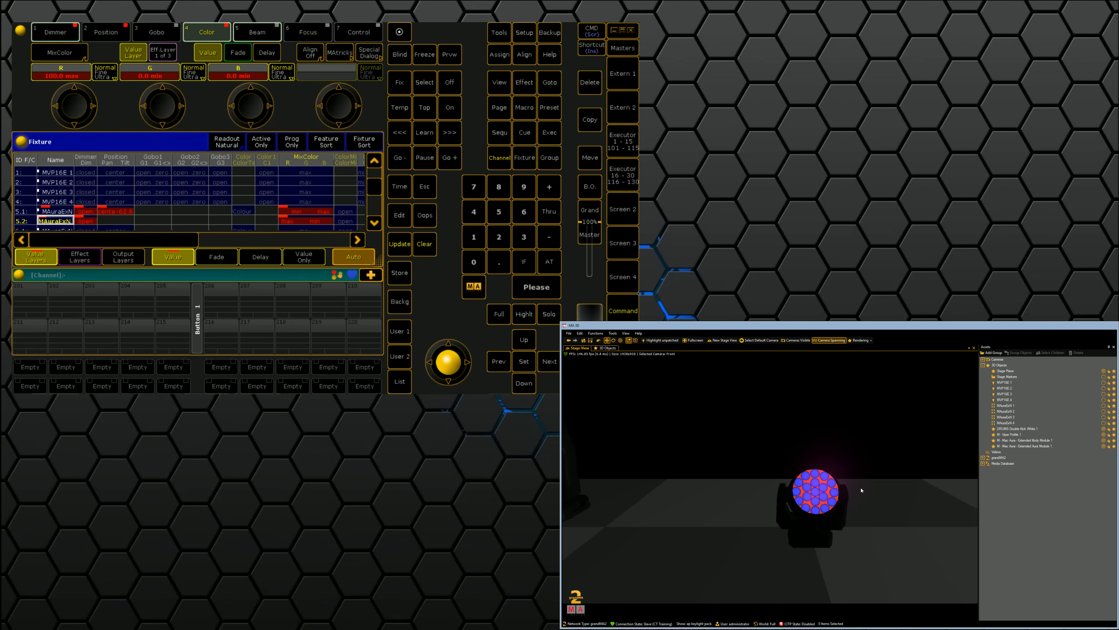
# Select the four Mac Viper fixtures, 1 to 4, and set their dimmer to full.
pyautogui.scroll(-4, 862, 490)
pyautogui.moveTo(922, 435); pyautogui.dragTo(829, 450, button='right')
pyautogui.scroll(-4, 814, 442)
pyautogui.moveTo(49, 173); pyautogui.dragTo(57, 202)
pyautogui.doubleClick(547, 260)
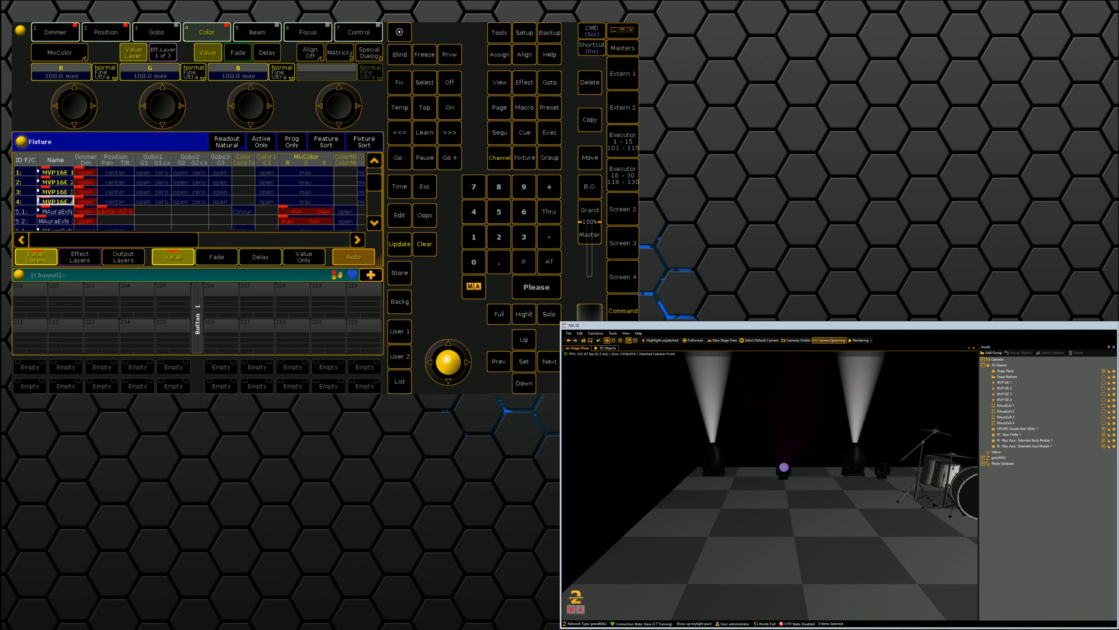
pyautogui.moveTo(789, 445); pyautogui.dragTo(686, 479, button='right')
pyautogui.click(1004, 383)
pyautogui.keyDown('shift'); pyautogui.click(1005, 400); pyautogui.keyUp('shift')
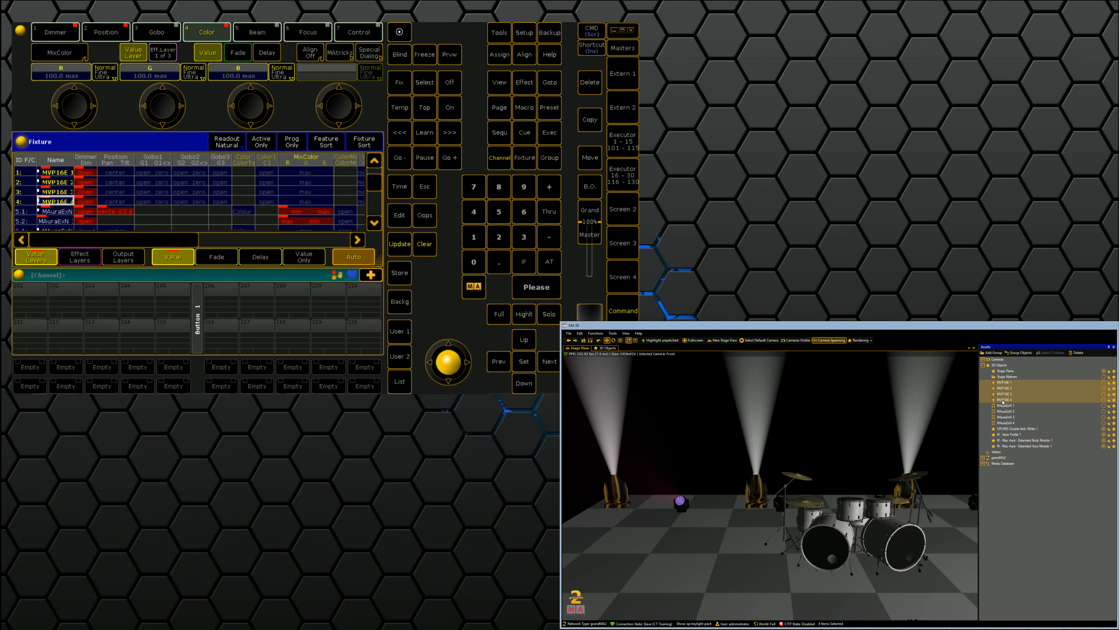
pyautogui.moveTo(822, 472); pyautogui.dragTo(822, 471)
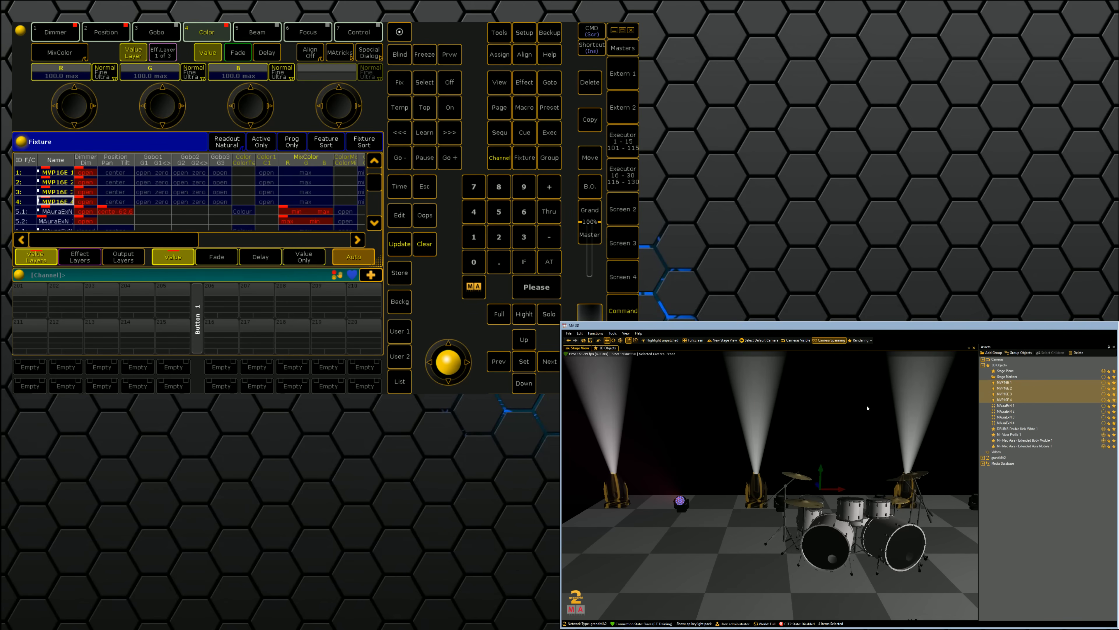
pyautogui.moveTo(869, 407); pyautogui.dragTo(820, 409, button='right')
pyautogui.click(857, 408)
pyautogui.scroll(-5, 748, 456)
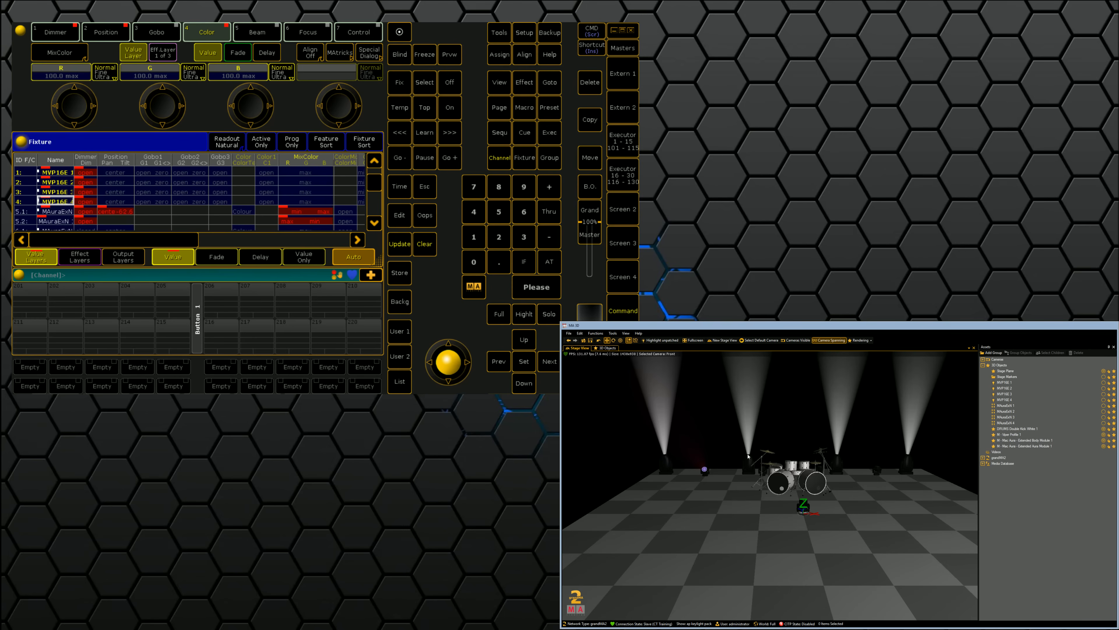
# Set the tilt of the four Mac Vipers to 80.4, and clear the programmer.
pyautogui.moveTo(727, 488); pyautogui.dragTo(686, 491, button='middle')
pyautogui.scroll(3, 686, 491)
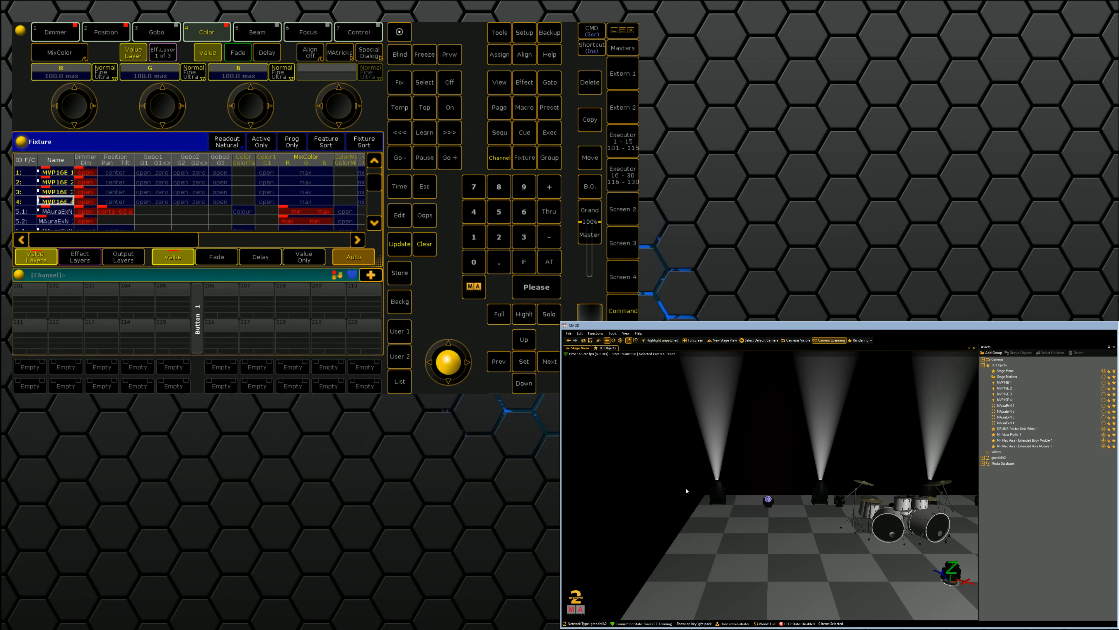
pyautogui.click(108, 32)
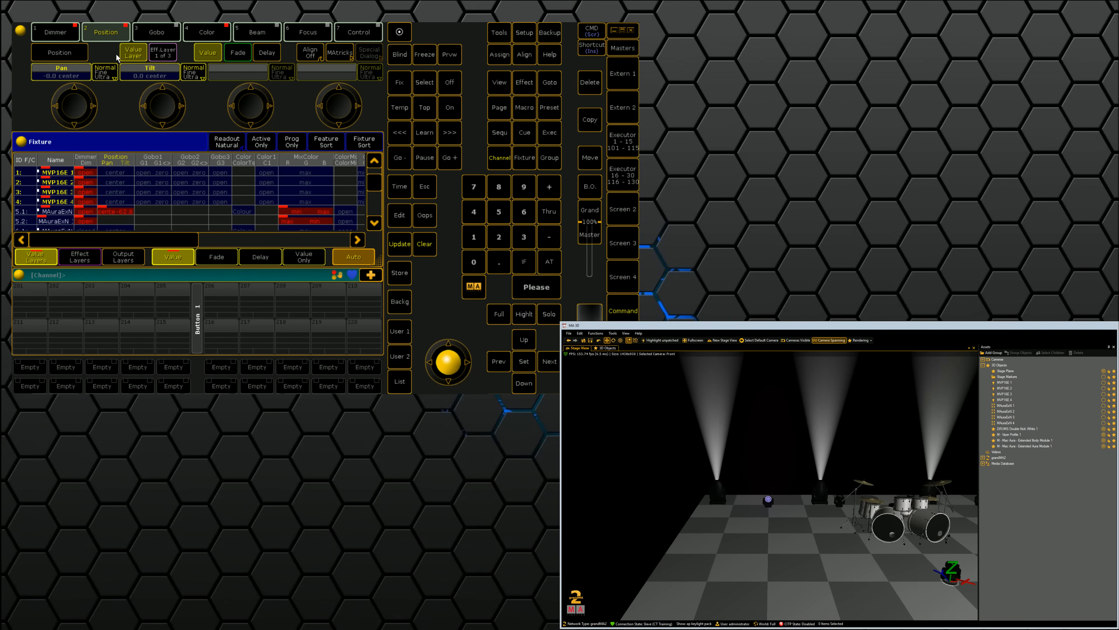
pyautogui.scroll(5, 159, 112)
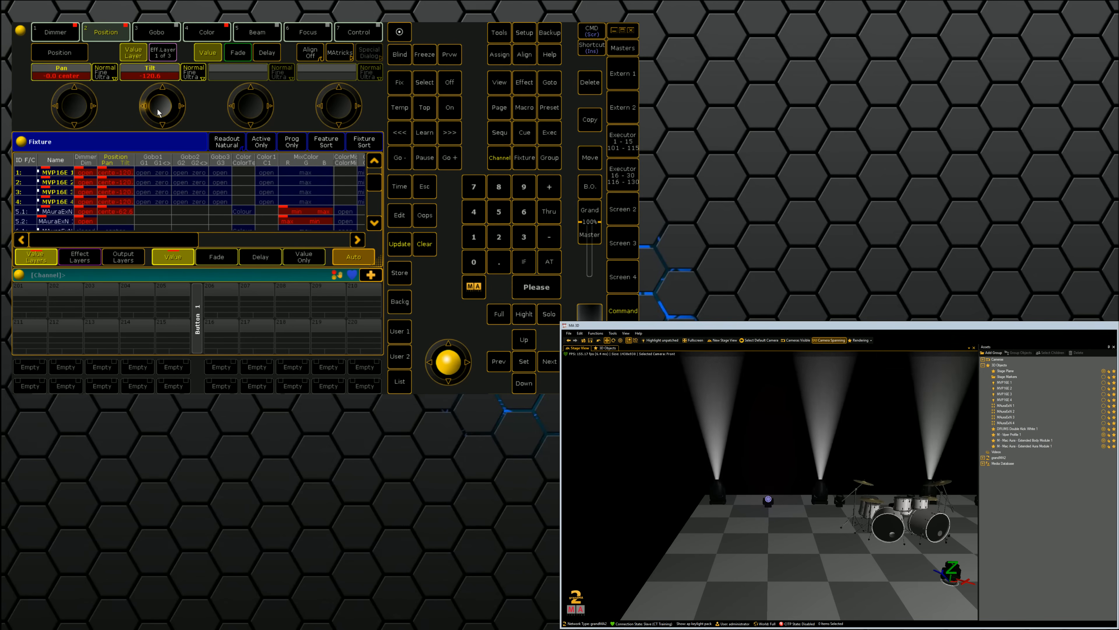
pyautogui.scroll(5, 159, 112)
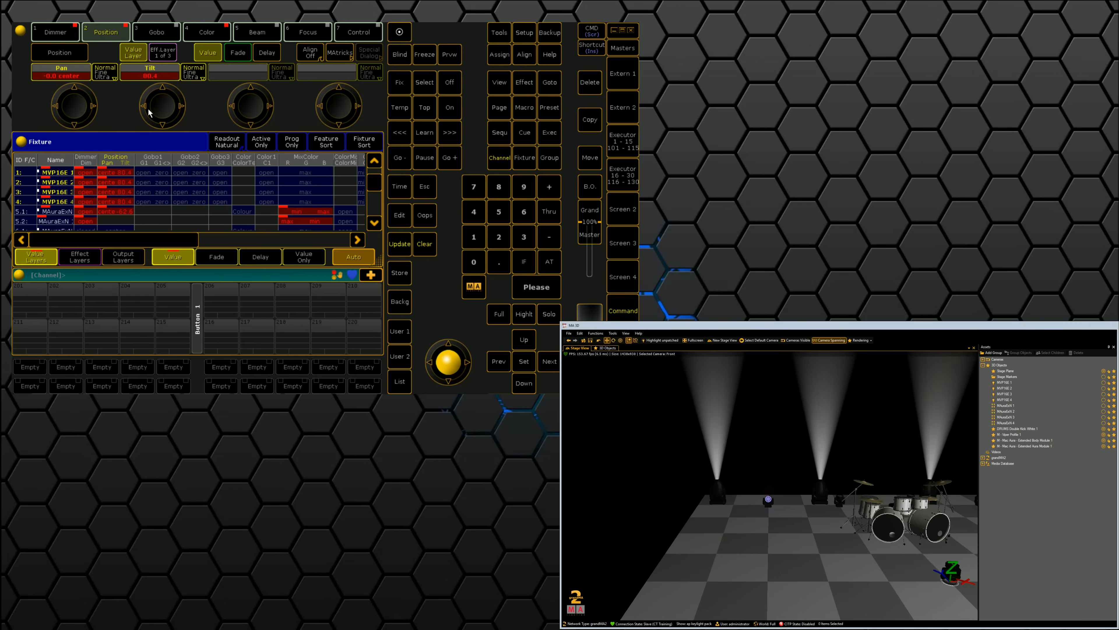
pyautogui.click(425, 243)
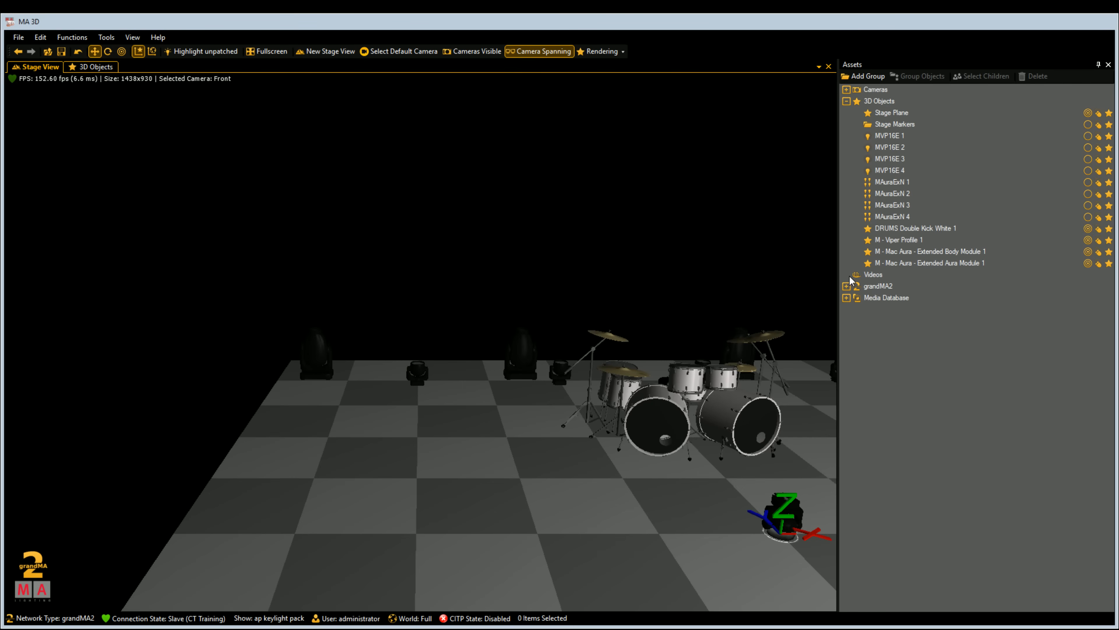
# In MA 3D, expand the Media Database down to the Robe models among the KEYLIGHT fixtures.
pyautogui.click(846, 298)
pyautogui.click(856, 378)
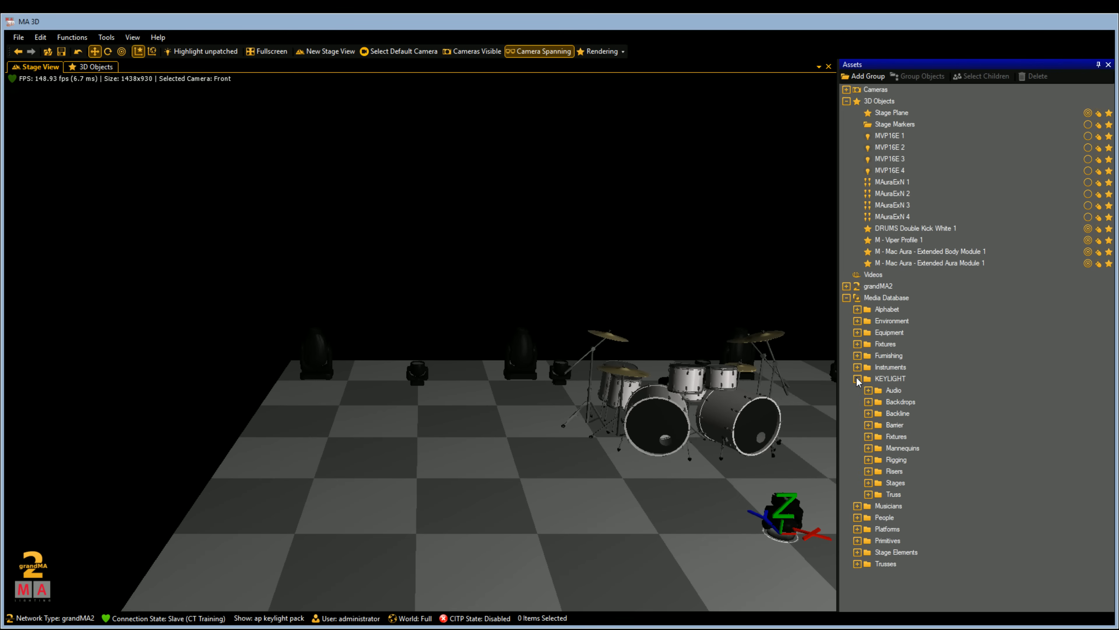
pyautogui.click(868, 436)
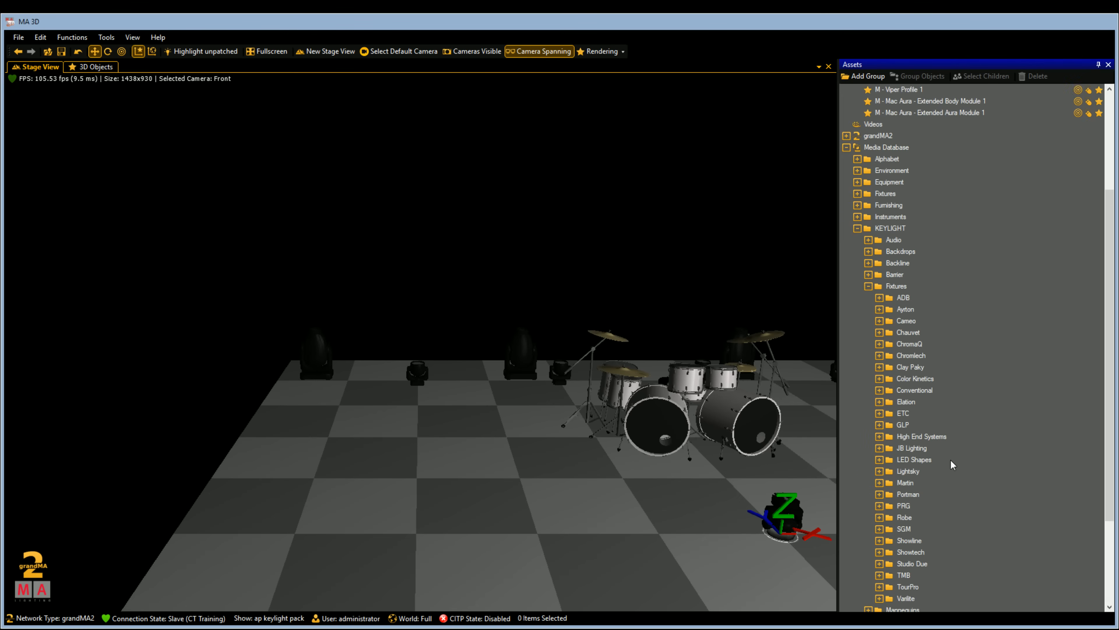
pyautogui.scroll(-1, 951, 460)
pyautogui.click(875, 482)
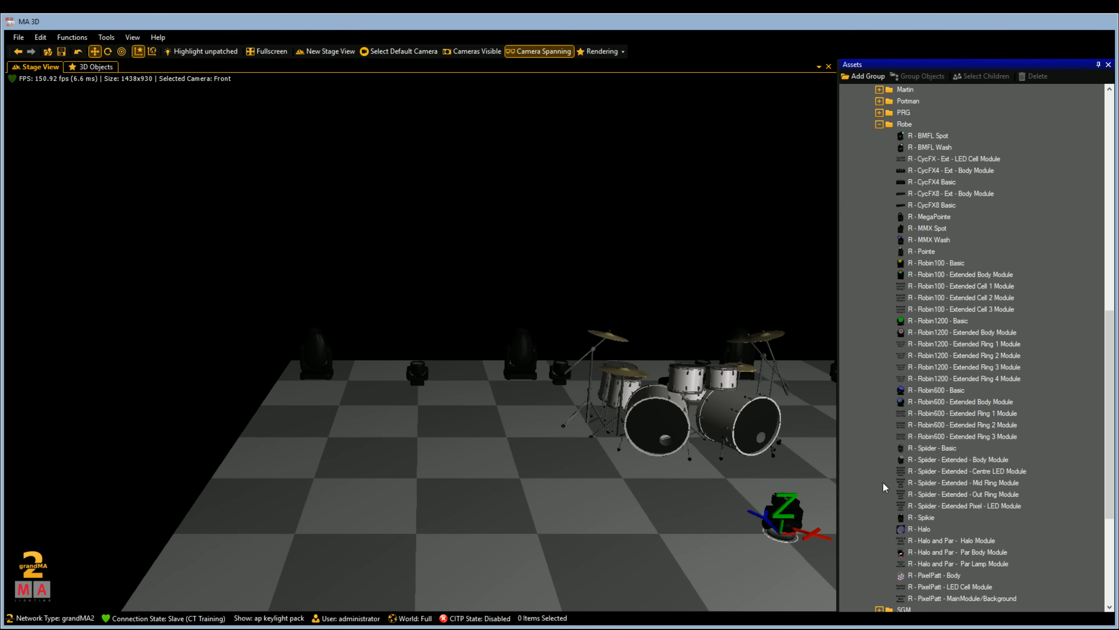
pyautogui.scroll(-1, 972, 435)
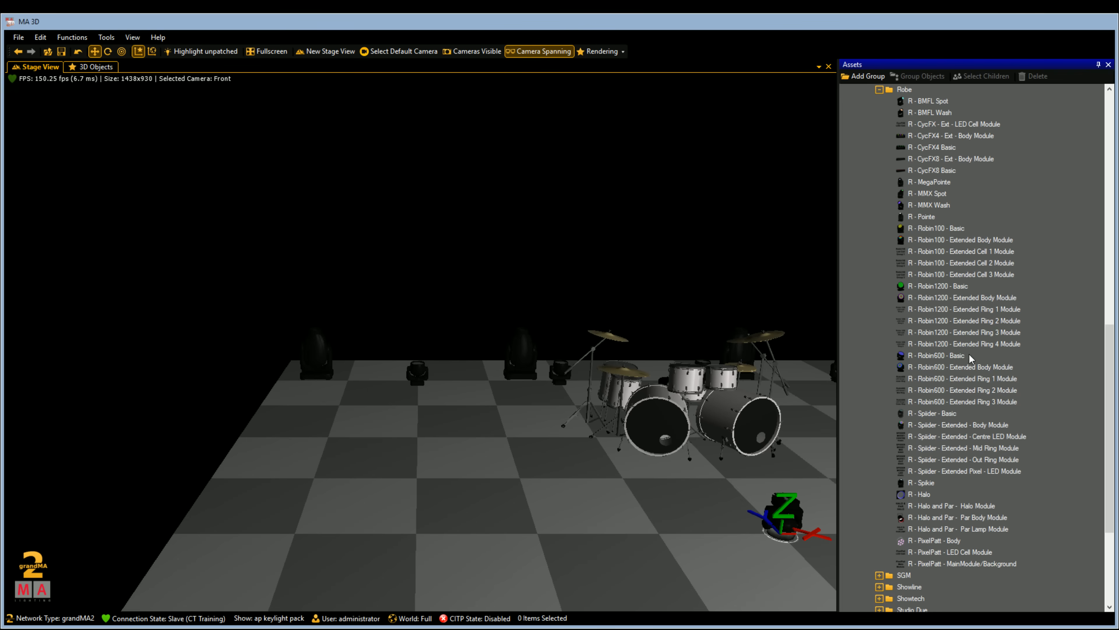
# Place the Robin600 Extended Body Module and the Extended Ring 1, 2 and 3 Modules together on the stage.
pyautogui.click(951, 369)
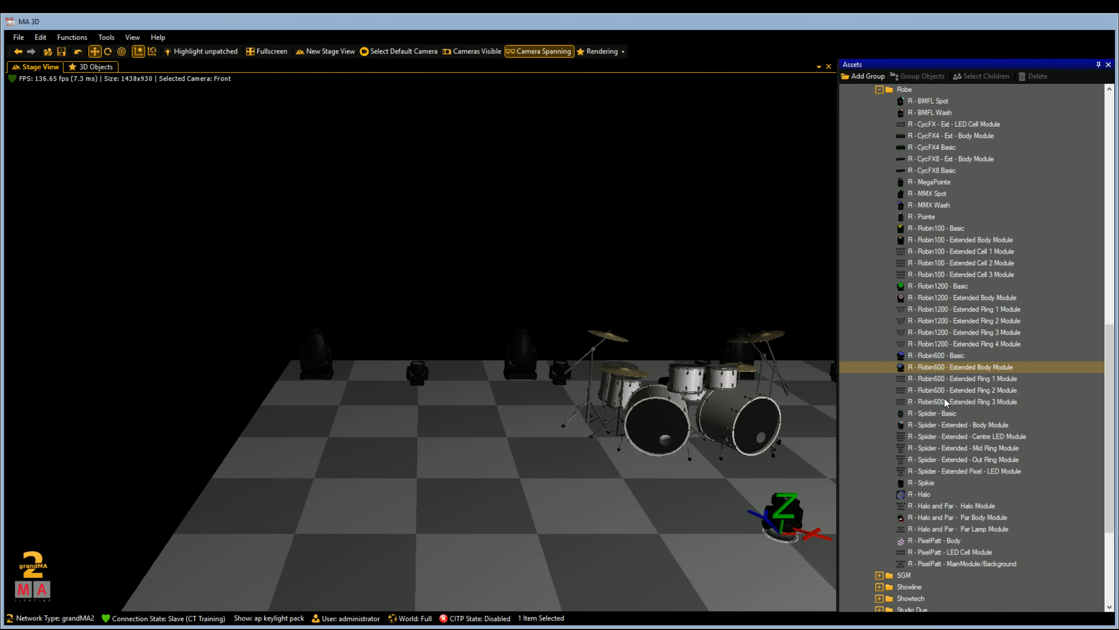
pyautogui.keyDown('shift'); pyautogui.click(952, 402); pyautogui.keyUp('shift')
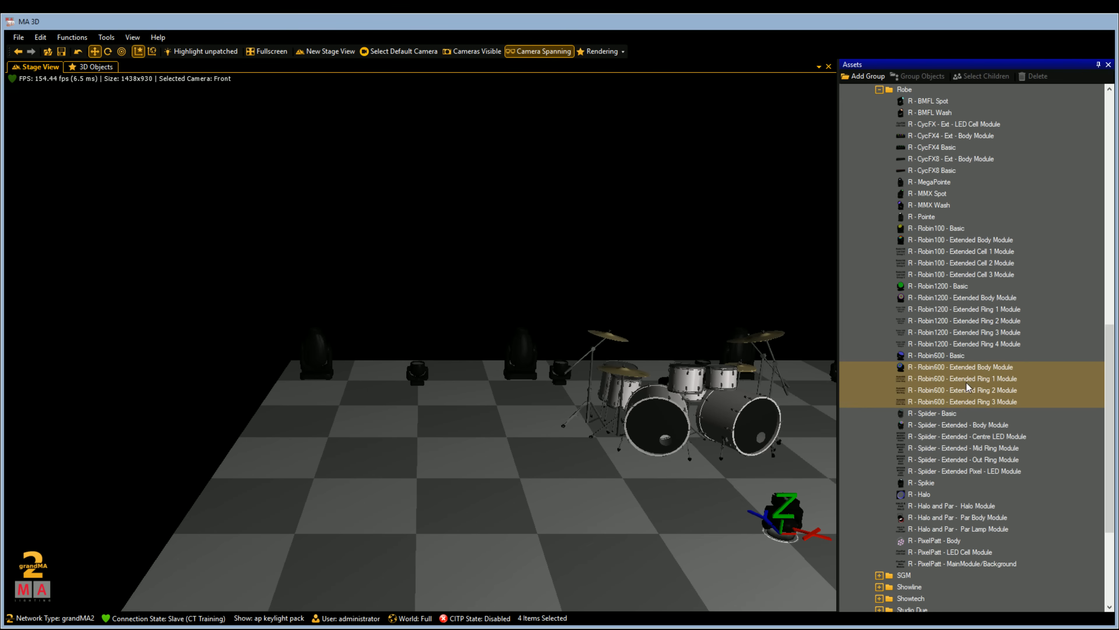
pyautogui.moveTo(574, 318); pyautogui.dragTo(516, 315, button='right')
pyautogui.moveTo(945, 383); pyautogui.dragTo(463, 496)
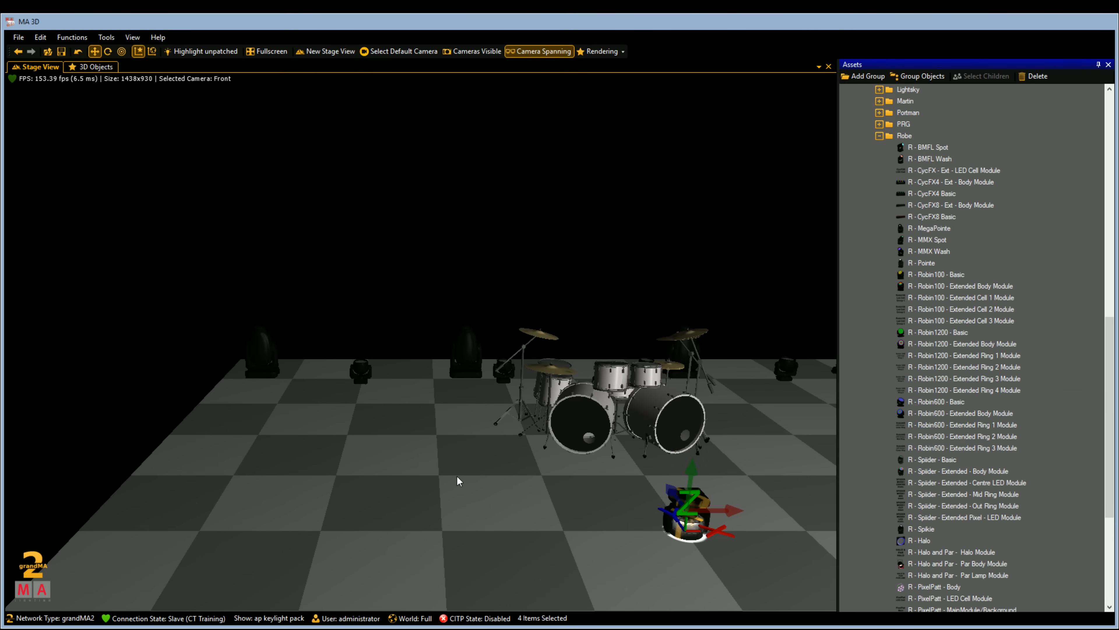
pyautogui.moveTo(724, 480); pyautogui.dragTo(369, 412, button='right')
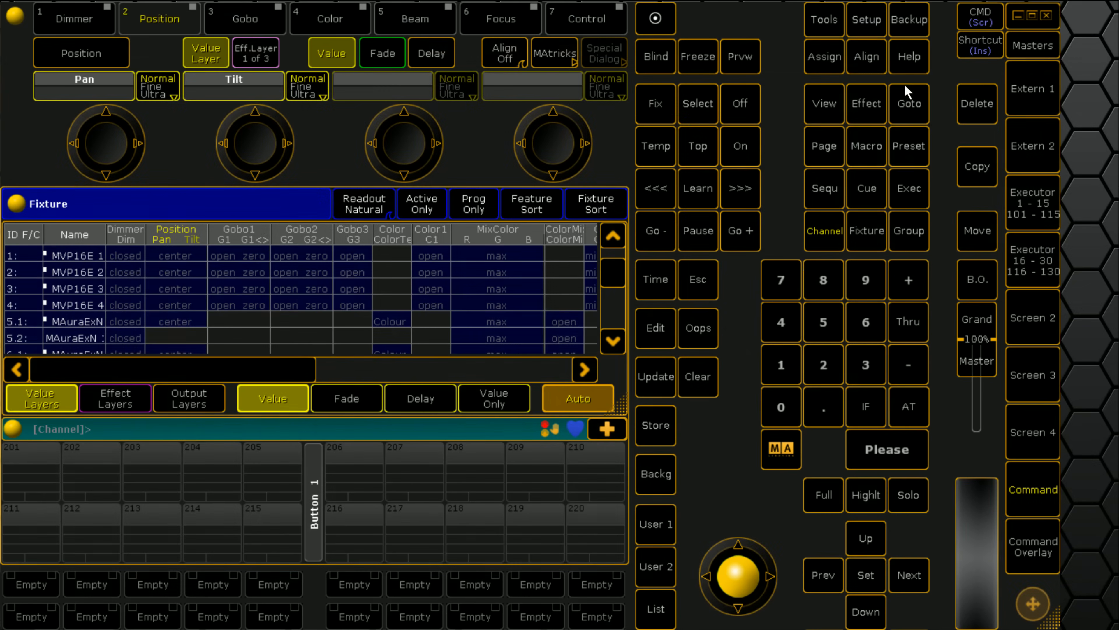
# In grandMA2, open the patch and fixture schedule and create a layer named Robe 600.
pyautogui.click(875, 24)
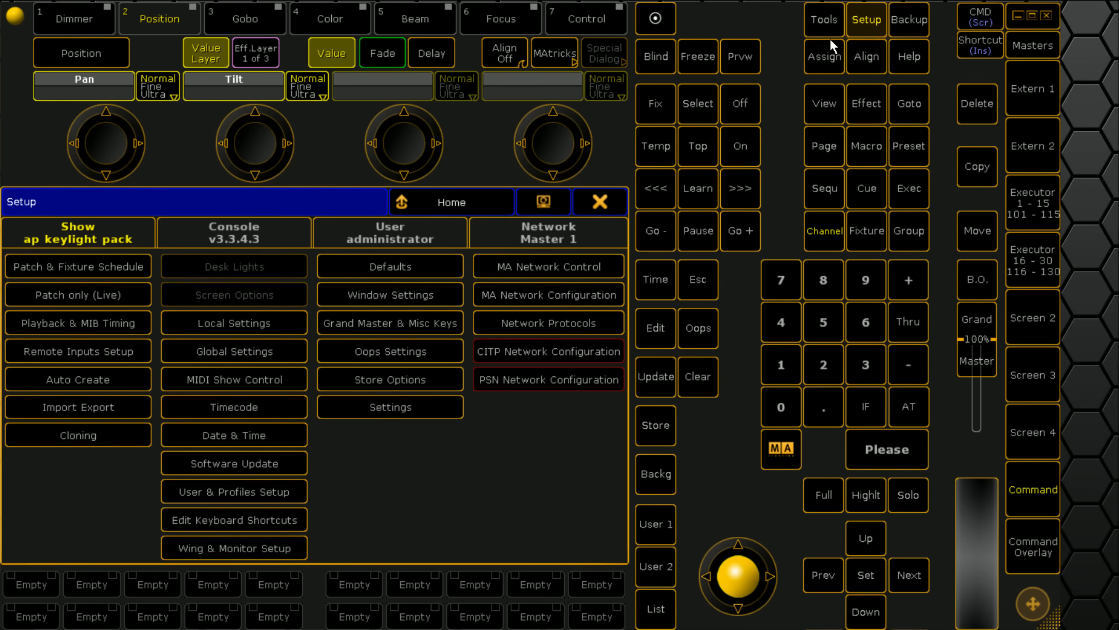
pyautogui.click(82, 267)
pyautogui.doubleClick(30, 317)
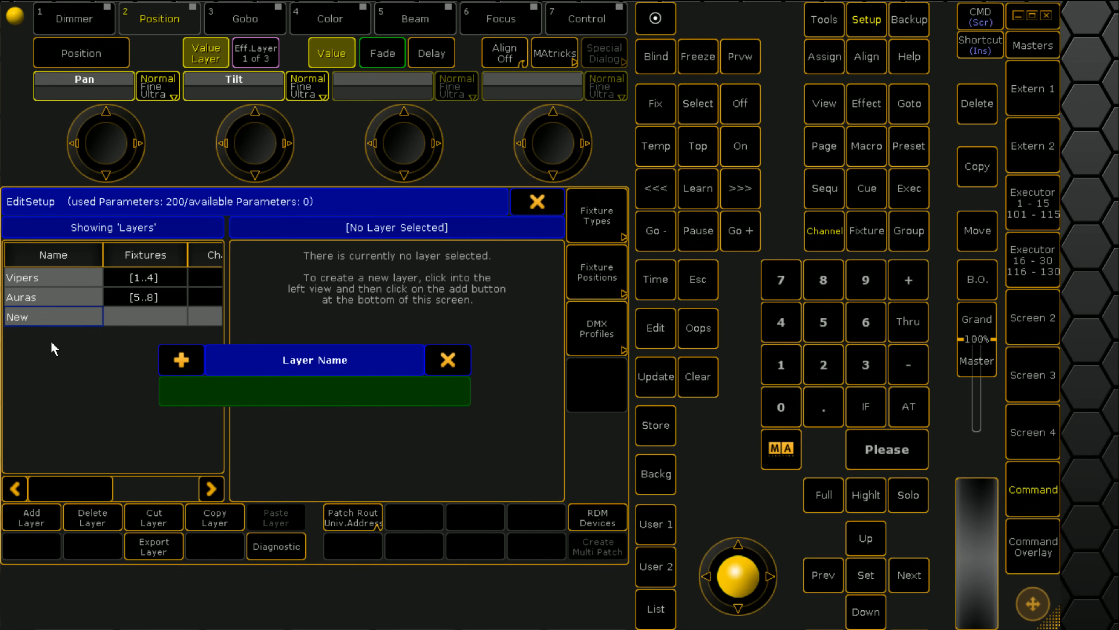
pyautogui.write('Robe 60')
pyautogui.press('Return')
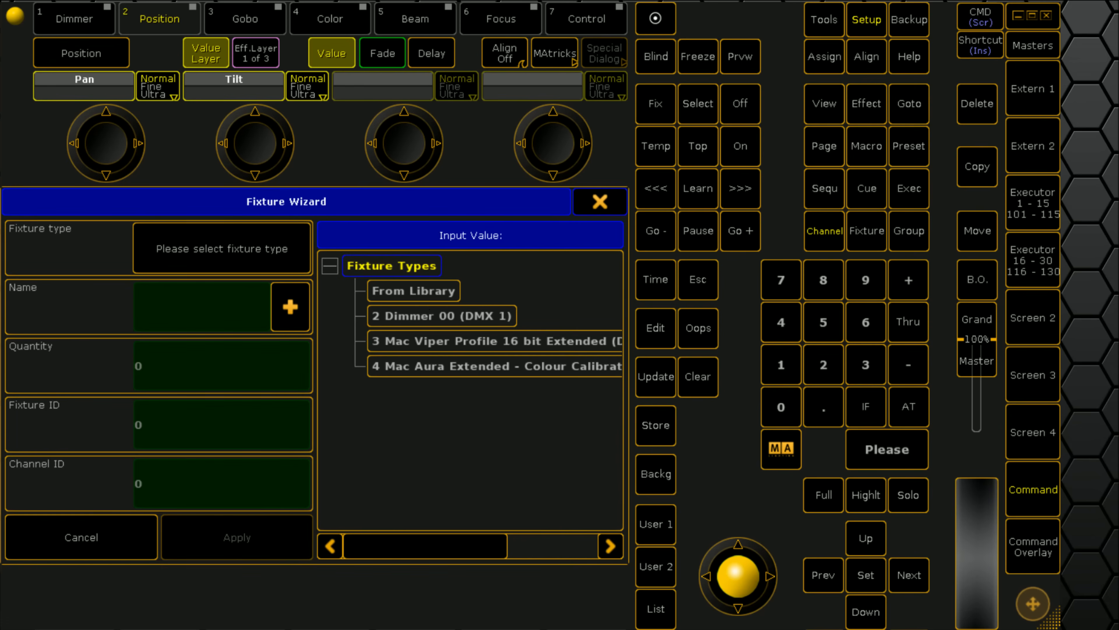
# Start importing a fixture type from the library, clear the old filters and choose the SONYUPDATE drive.
pyautogui.click(402, 291)
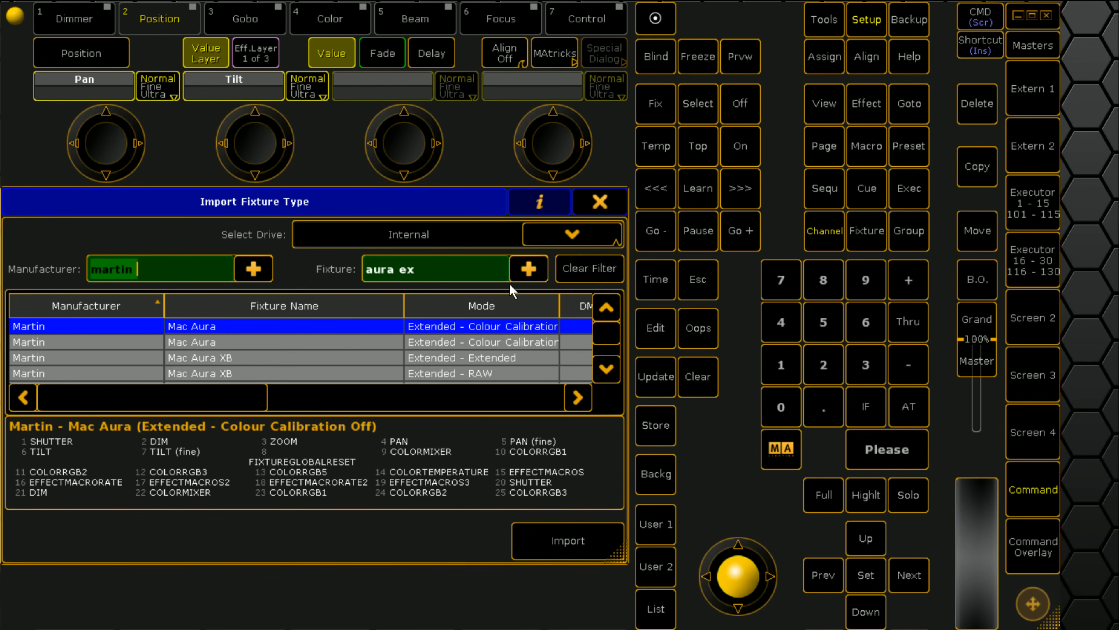
pyautogui.click(573, 270)
pyautogui.click(571, 234)
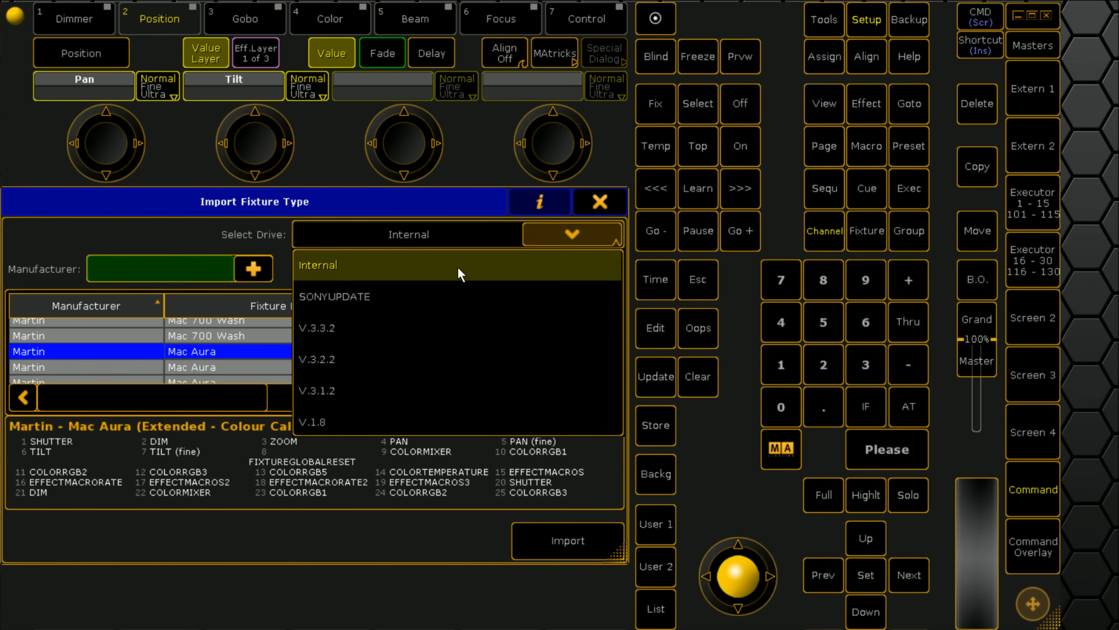
pyautogui.click(307, 293)
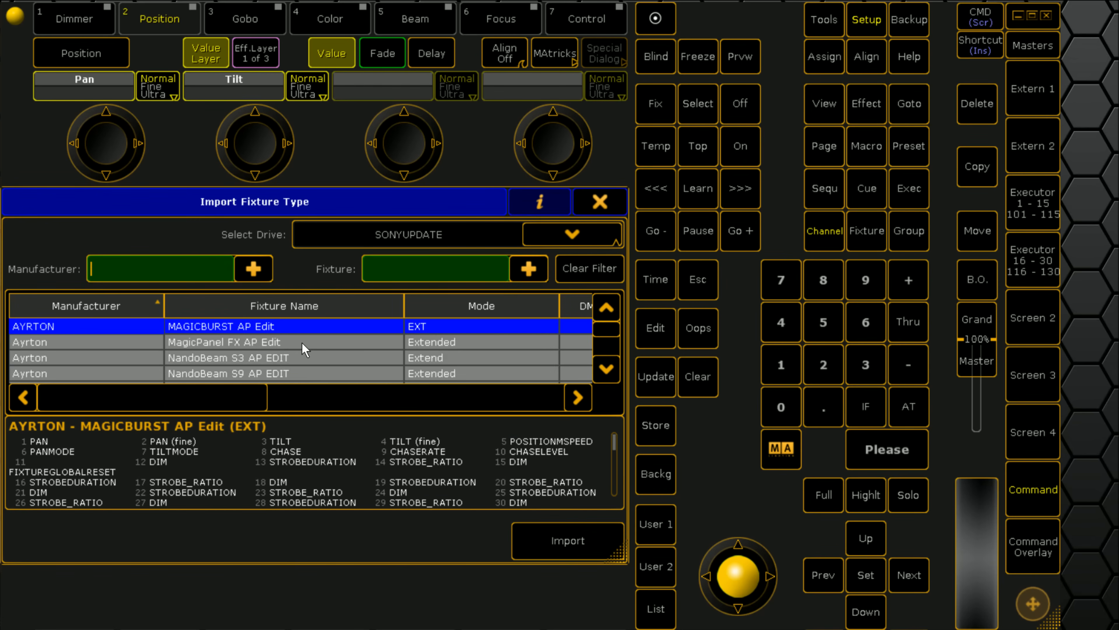
# Import Robe's Robin 600 LEDWash AP Edit for 3D in Mode 1 and add two of these fixtures to the layer.
pyautogui.write('rober')
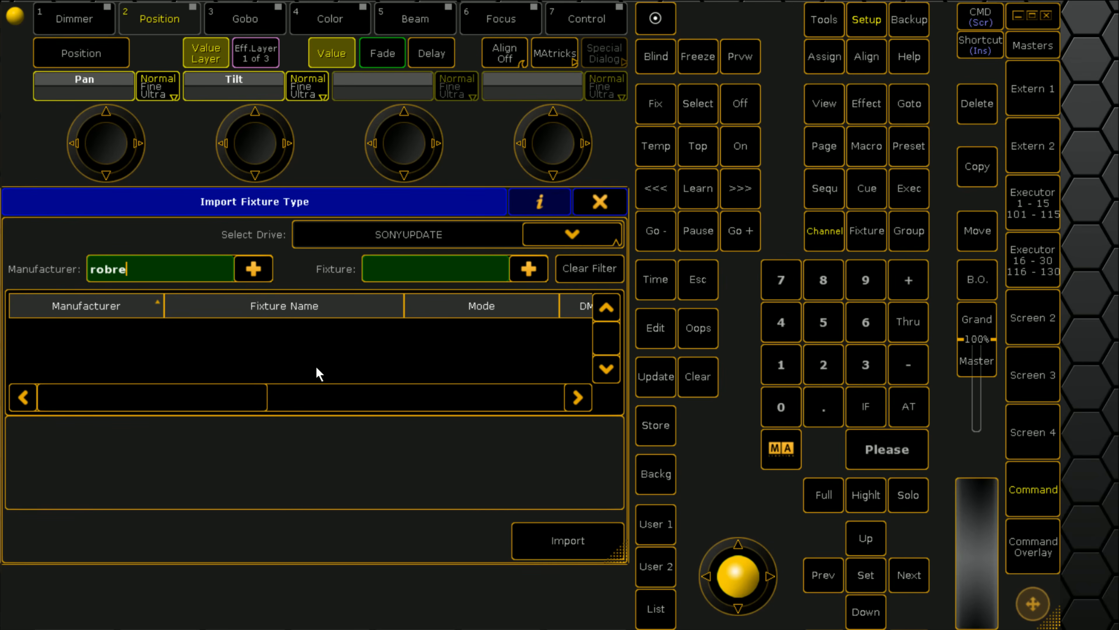
pyautogui.press('BackSpace')
pyautogui.press('Tab')
pyautogui.write('600')
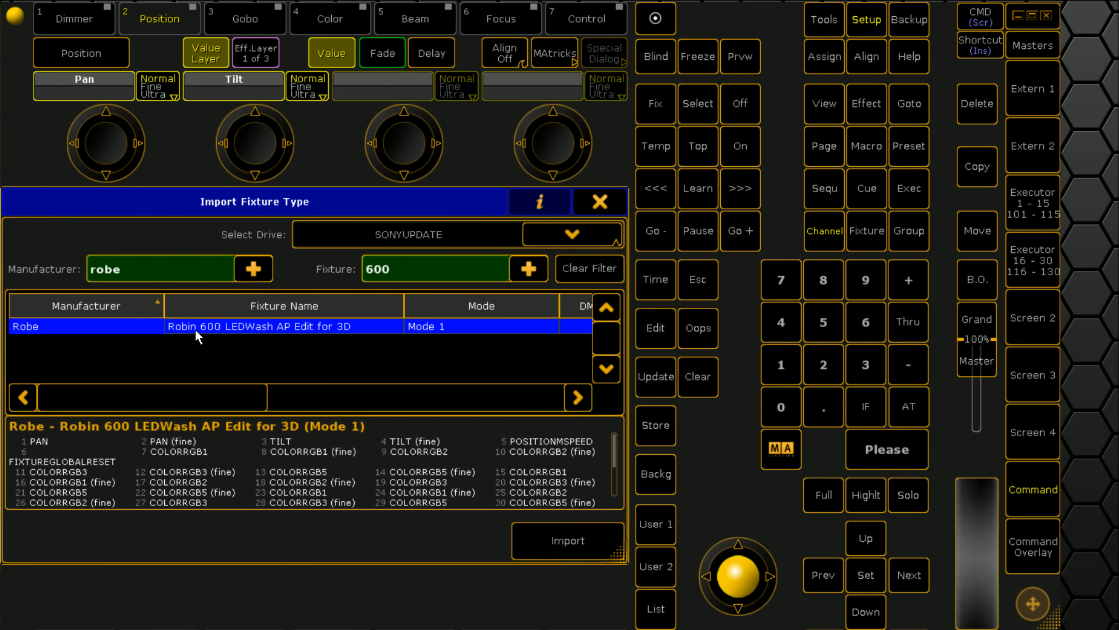
pyautogui.click(547, 545)
pyautogui.write('2')
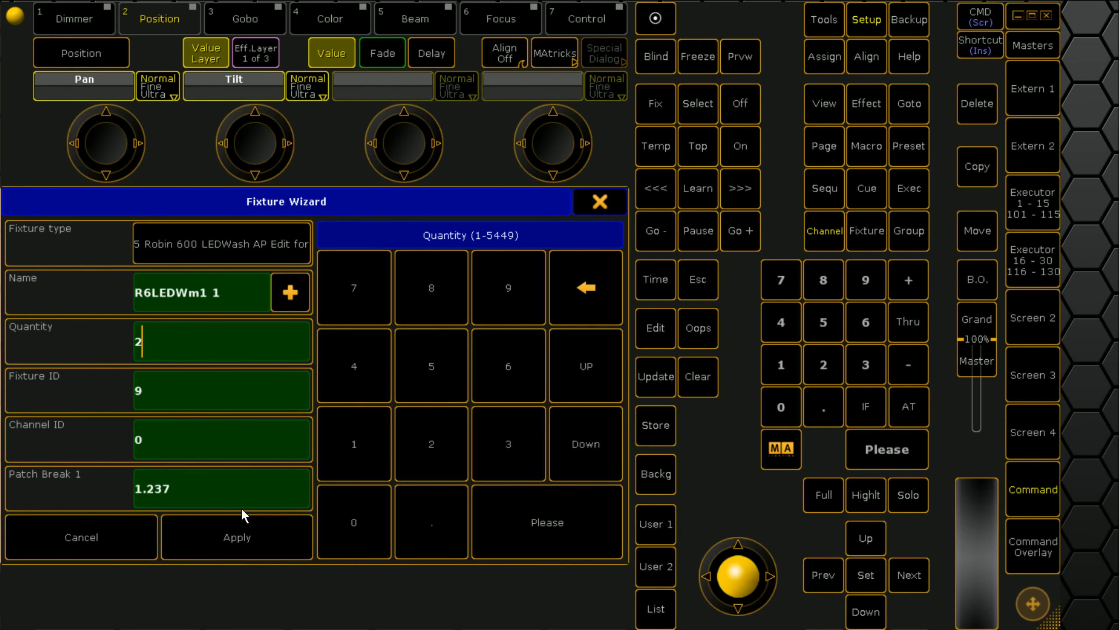
pyautogui.click(232, 546)
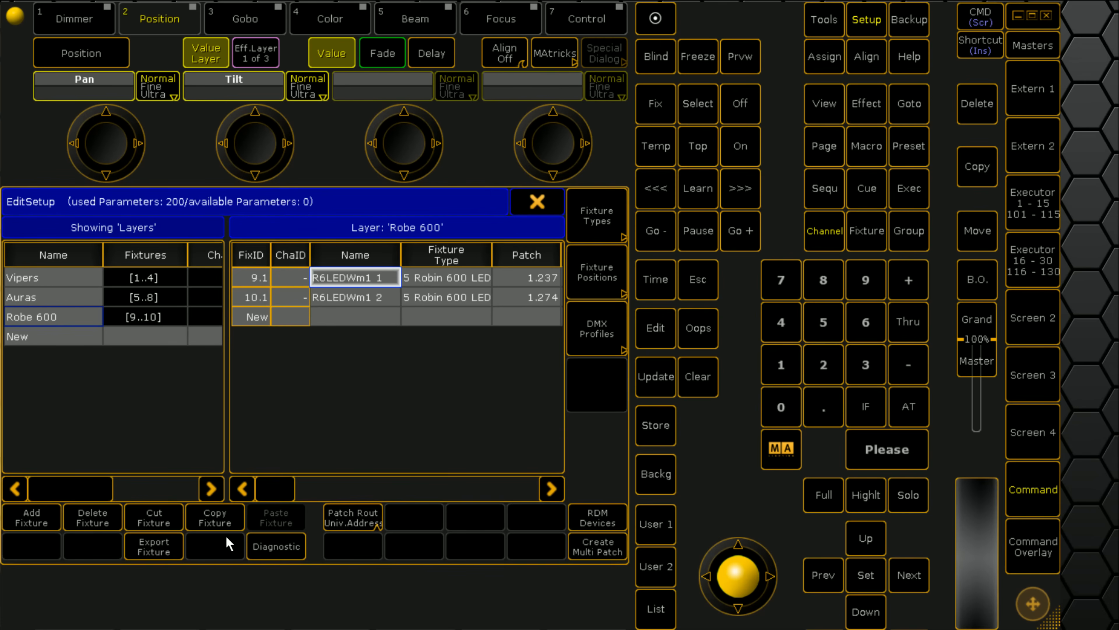
# Open the module definitions of the Robin 600 LEDWash fixture type for editing.
pyautogui.click(594, 228)
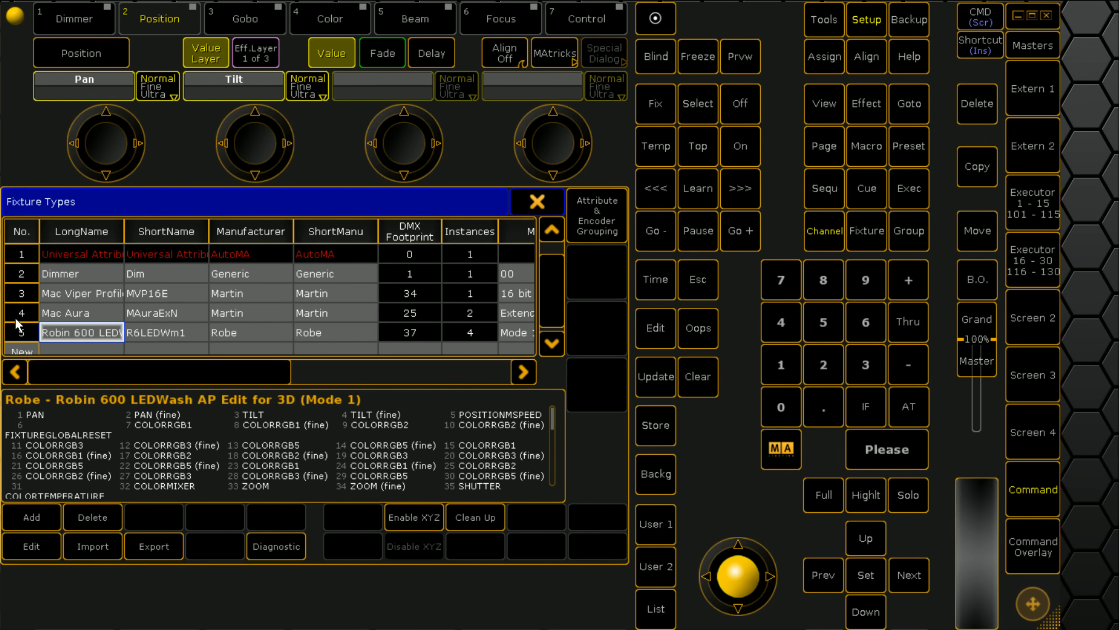
pyautogui.click(40, 540)
pyautogui.click(593, 232)
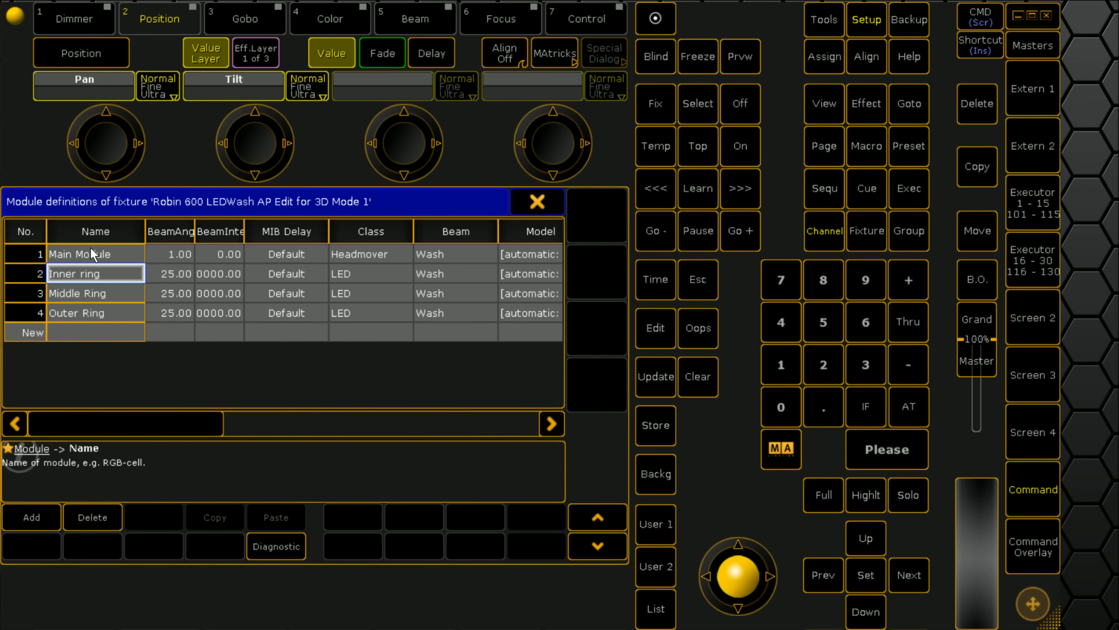
# Assign the R - Robin600 - Extended Body Module 11 model to the fixture type's Main Module.
pyautogui.click(92, 276)
pyautogui.moveTo(119, 430); pyautogui.dragTo(282, 424)
pyautogui.click(428, 255)
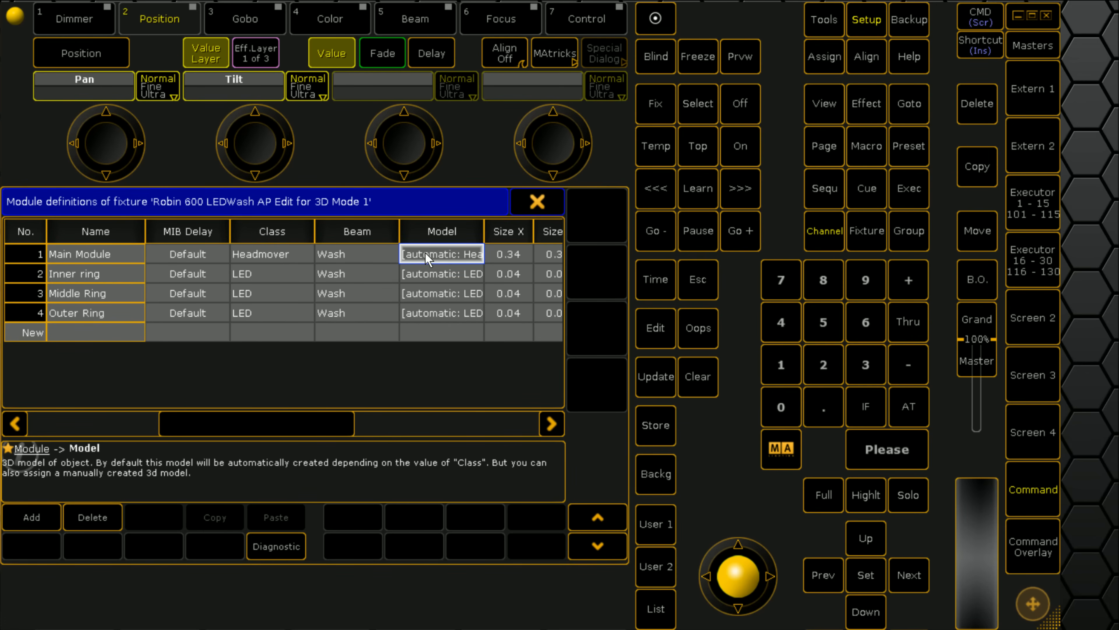
pyautogui.click(428, 258)
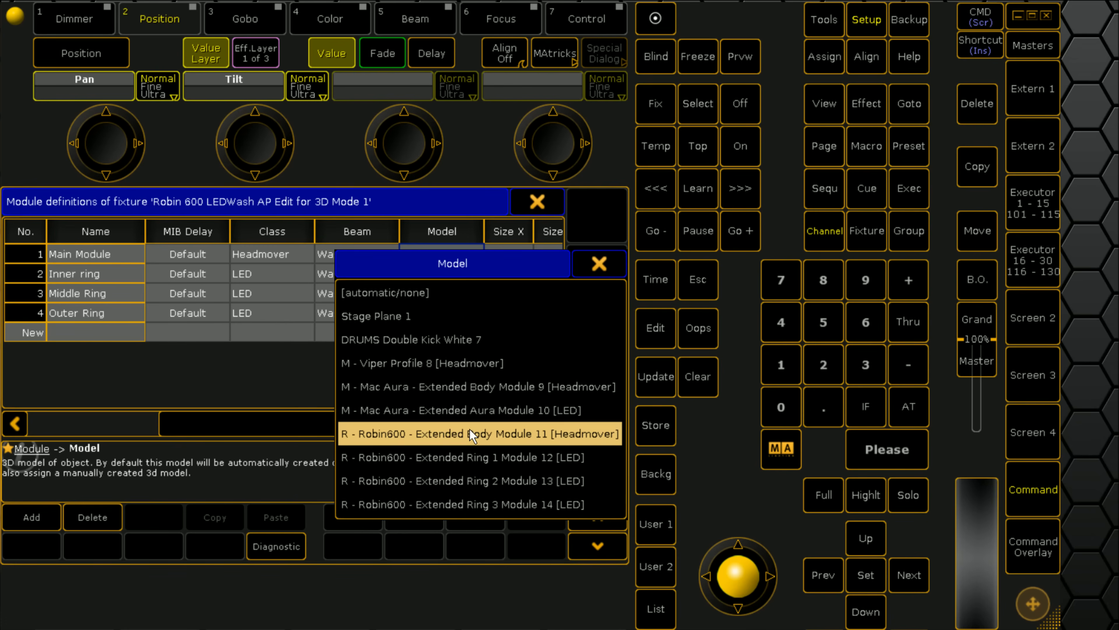
pyautogui.click(598, 436)
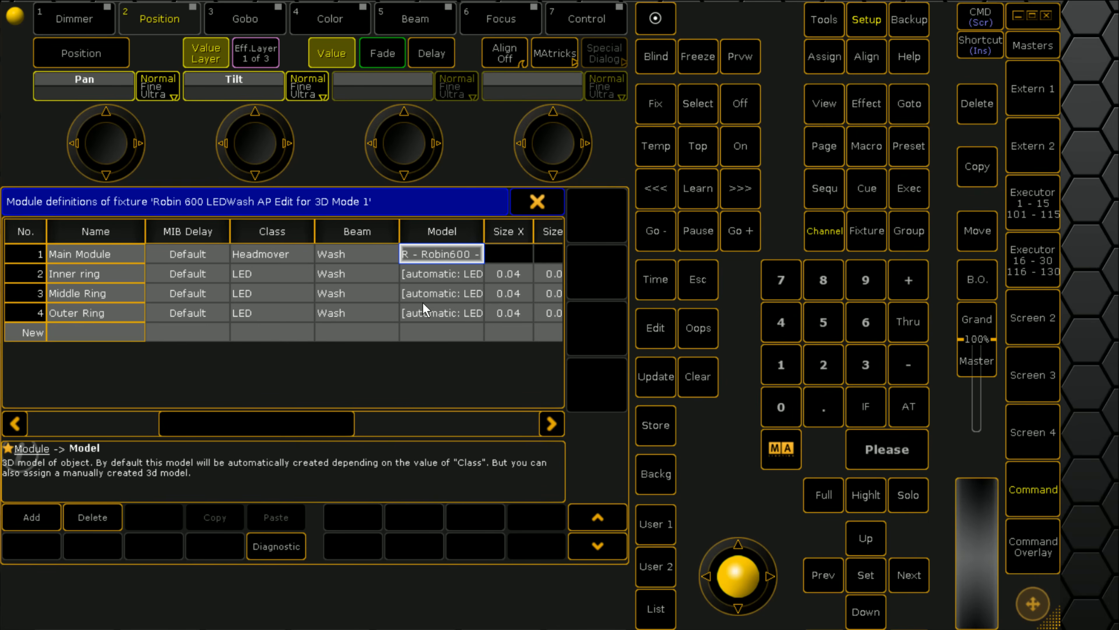
# Assign the R - Robin600 - Extended Ring 1, Ring 2 and Ring 3 models to the Inner, Middle and Outer Ring modules respectively.
pyautogui.click(432, 277)
pyautogui.click(547, 485)
pyautogui.click(441, 293)
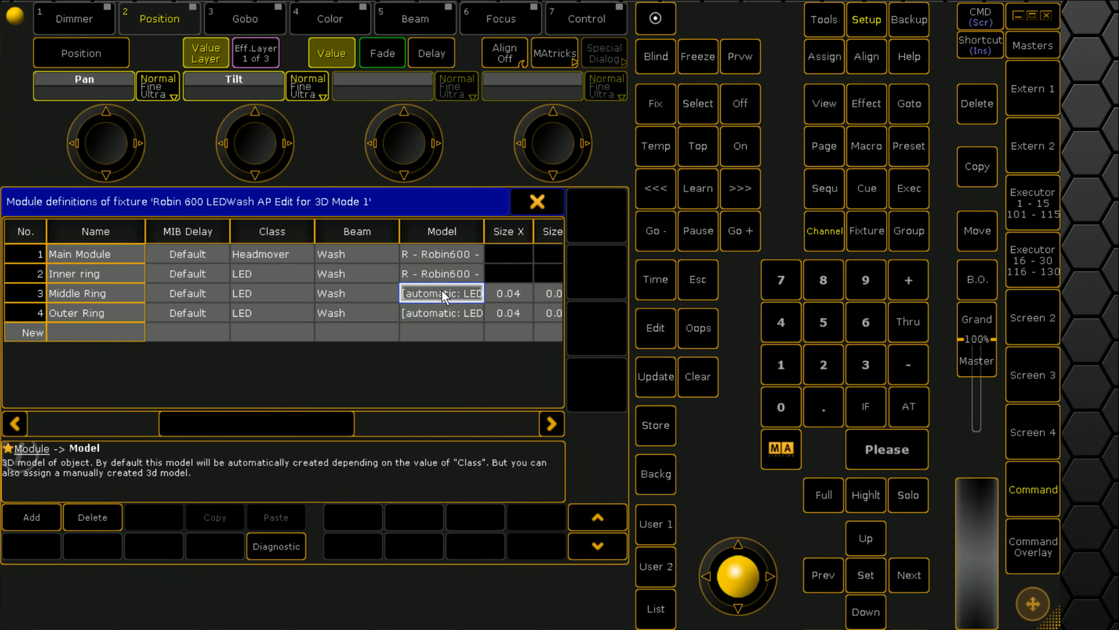
pyautogui.click(505, 484)
pyautogui.click(441, 312)
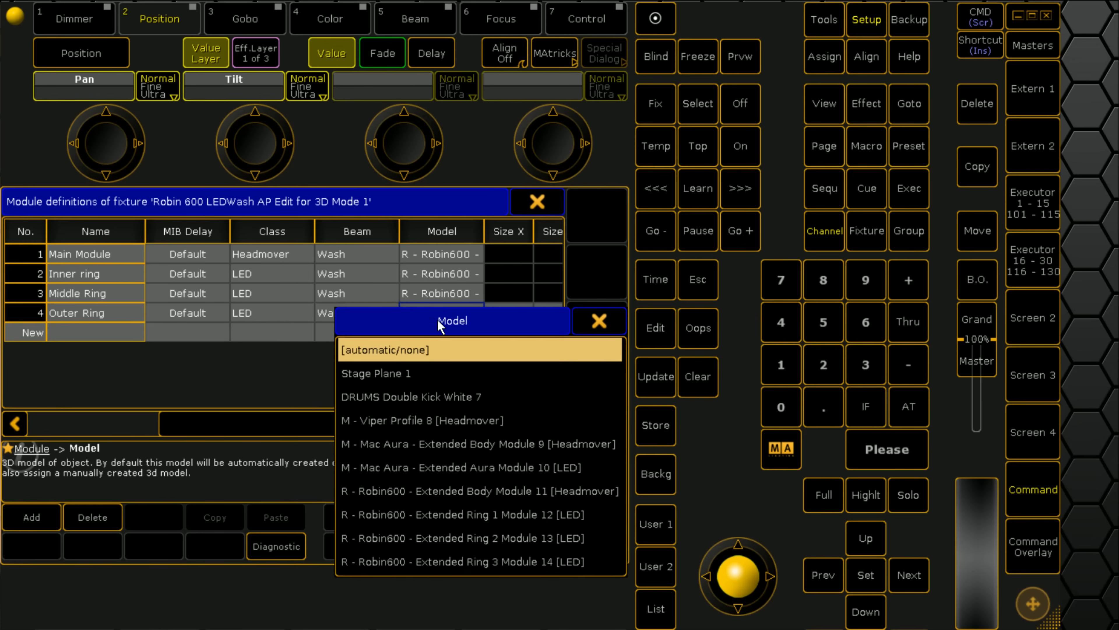
pyautogui.click(454, 563)
# Close the module definitions, fixture types and fixture schedule to return to the Setup menu.
pyautogui.click(542, 201)
pyautogui.click(541, 201)
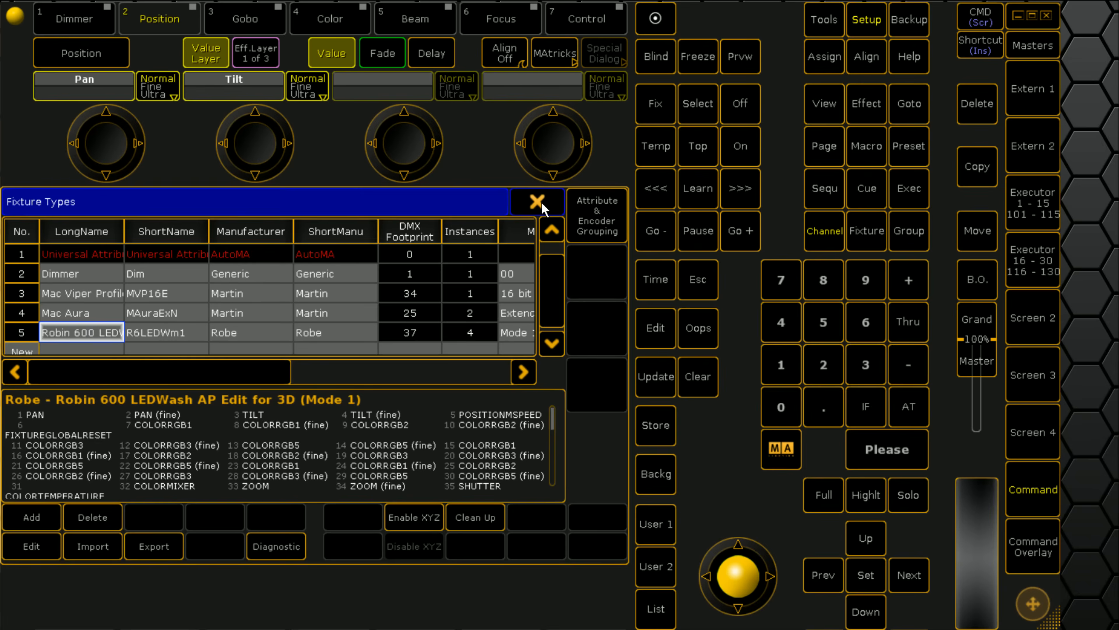
pyautogui.click(541, 201)
pyautogui.click(541, 201)
pyautogui.click(219, 420)
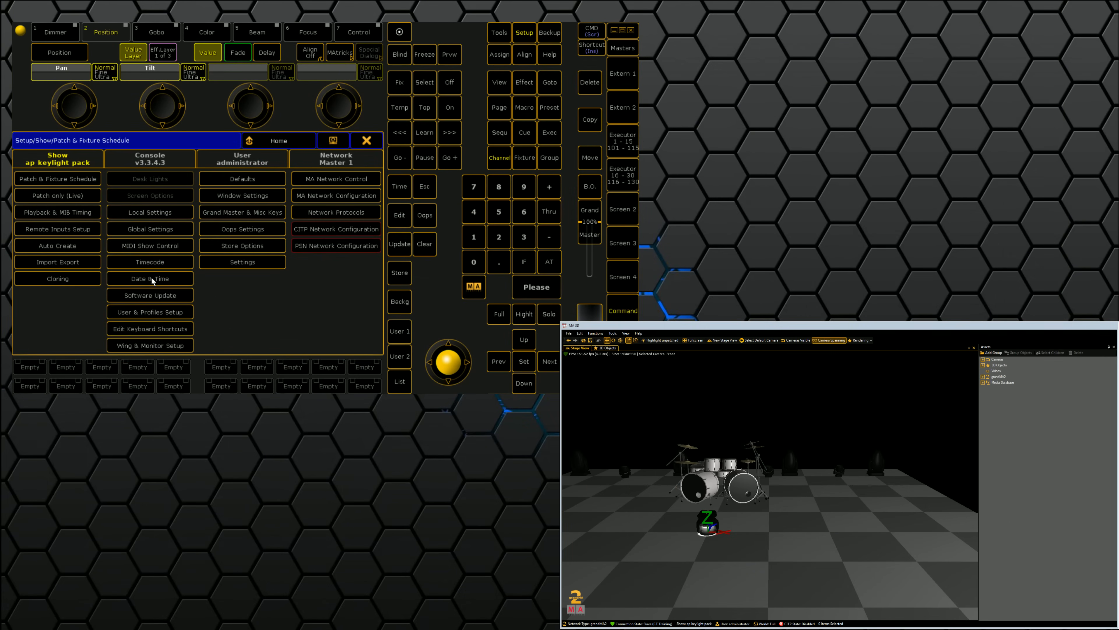
# In MA 3D, select both R6LEDWm1 fixtures, move them sideways away from the stage origin and raise them about 0.31 m.
pyautogui.click(983, 365)
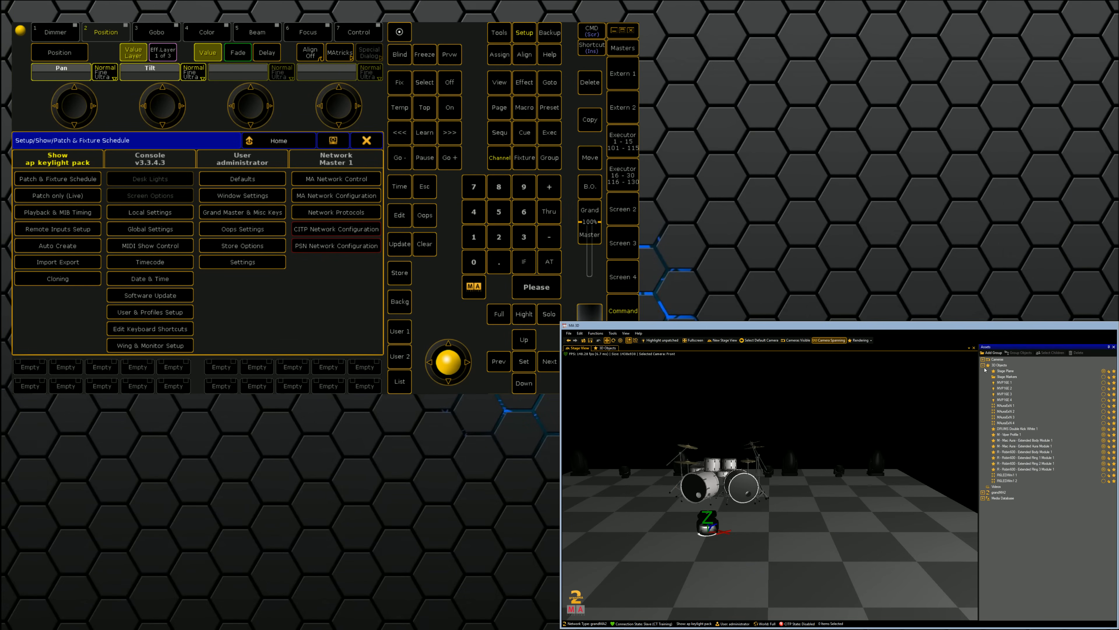
pyautogui.click(1011, 475)
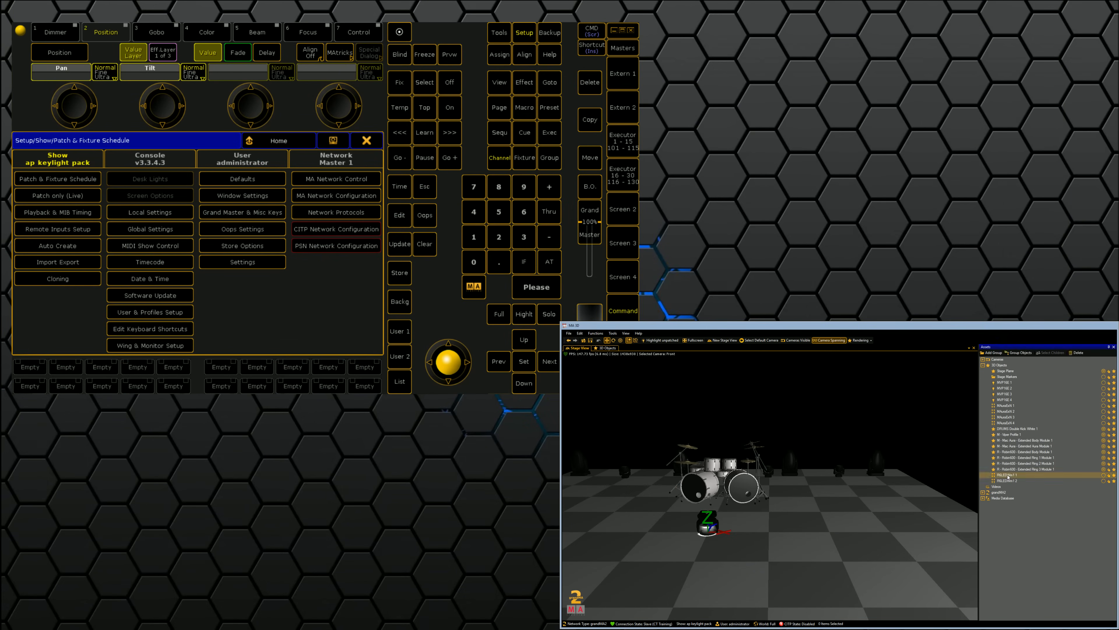
pyautogui.keyDown('ctrl'); pyautogui.click(1011, 481); pyautogui.keyUp('ctrl')
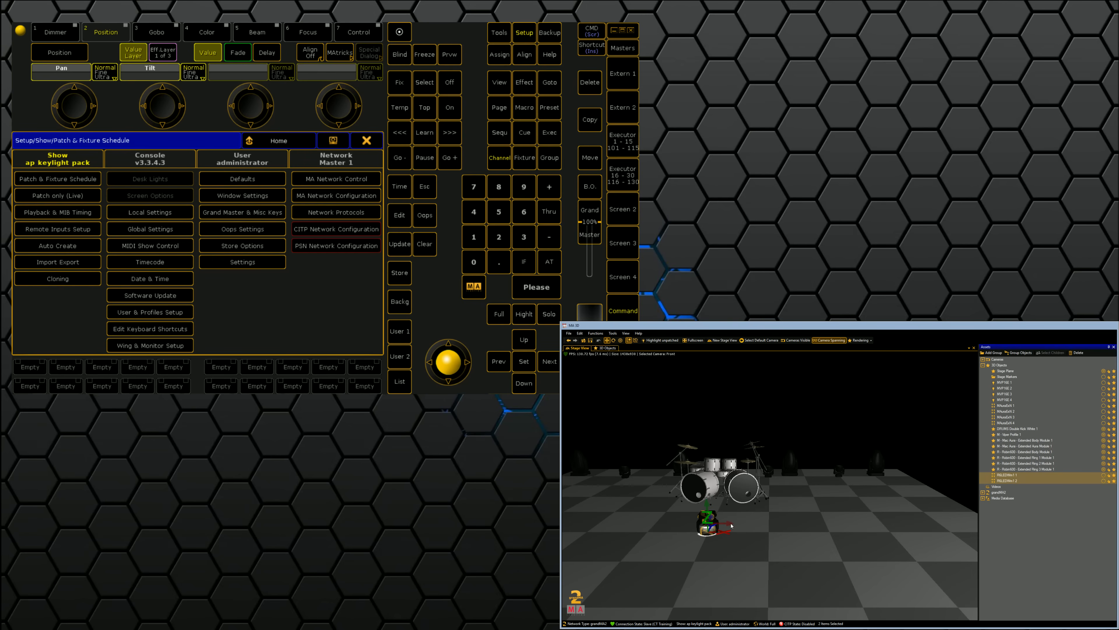
pyautogui.moveTo(731, 526); pyautogui.dragTo(877, 504)
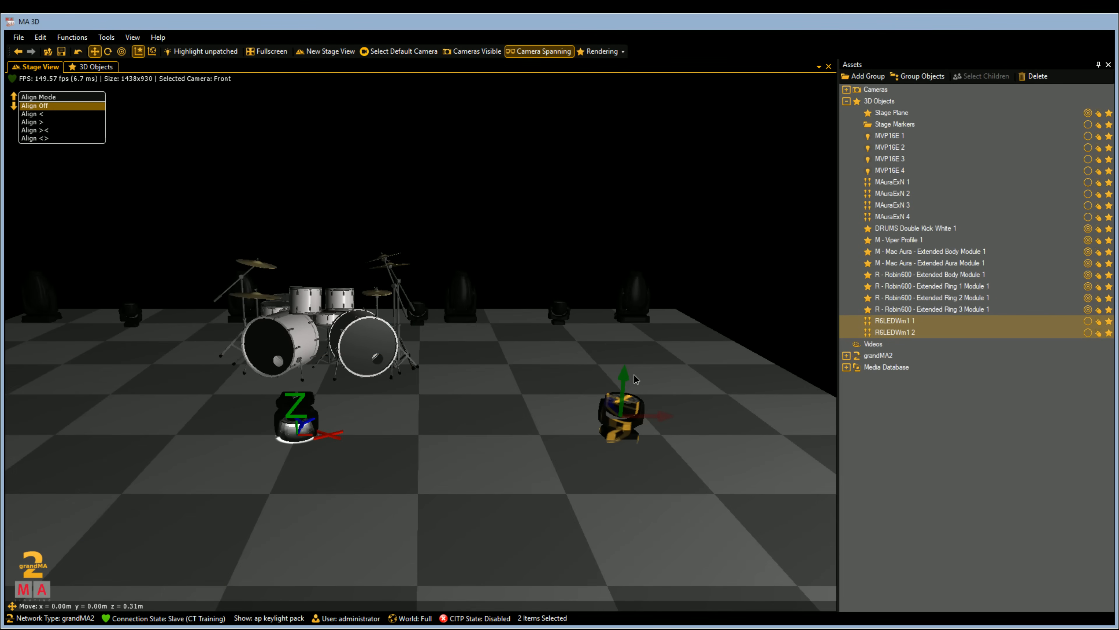
pyautogui.moveTo(634, 374)
pyautogui.mouseDown()
pyautogui.moveTo(583, 369)
pyautogui.moveTo(529, 394)
pyautogui.moveTo(665, 378)
pyautogui.moveTo(655, 372)
pyautogui.mouseUp()
# Spread the two R6LEDWm1 fixtures apart along the X axis using an align mode and centre the pair in front of the drums.
pyautogui.press('Down')
pyautogui.press('Down')
pyautogui.press('Down')
pyautogui.moveTo(659, 410); pyautogui.dragTo(477, 413)
pyautogui.scroll(-3, 659, 409)
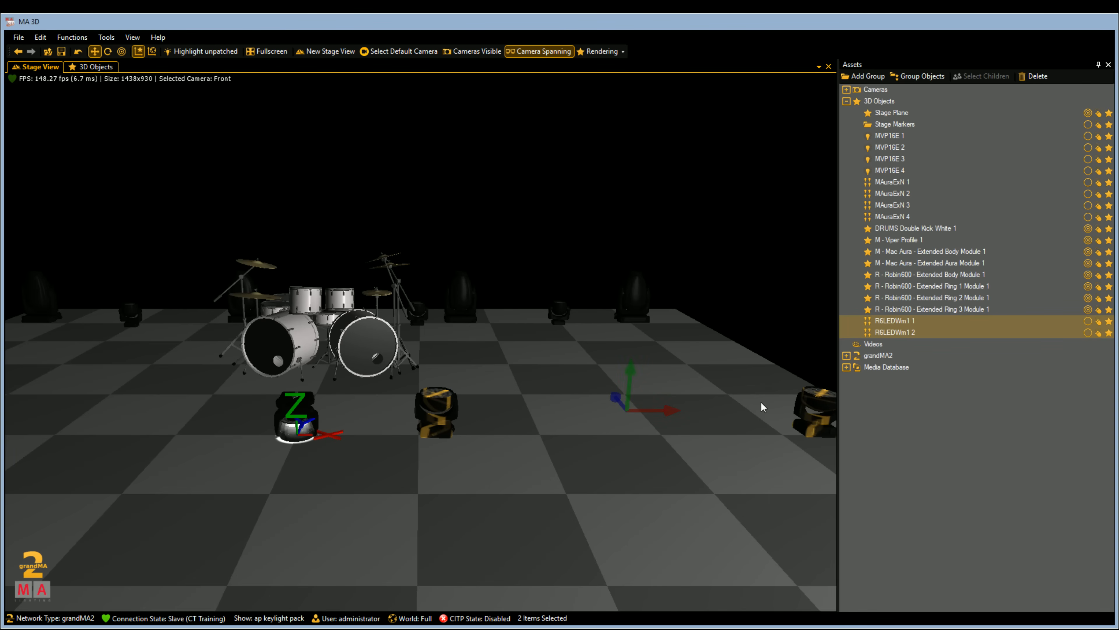
pyautogui.moveTo(669, 413); pyautogui.dragTo(337, 421)
# Delete the Mac Aura body and aura modules and the Robin600 body and ring modules from the 3D objects.
pyautogui.scroll(2, 658, 405)
pyautogui.scroll(-3, 659, 405)
pyautogui.scroll(4, 659, 405)
pyautogui.moveTo(566, 296); pyautogui.dragTo(666, 292, button='right')
pyautogui.click(906, 253)
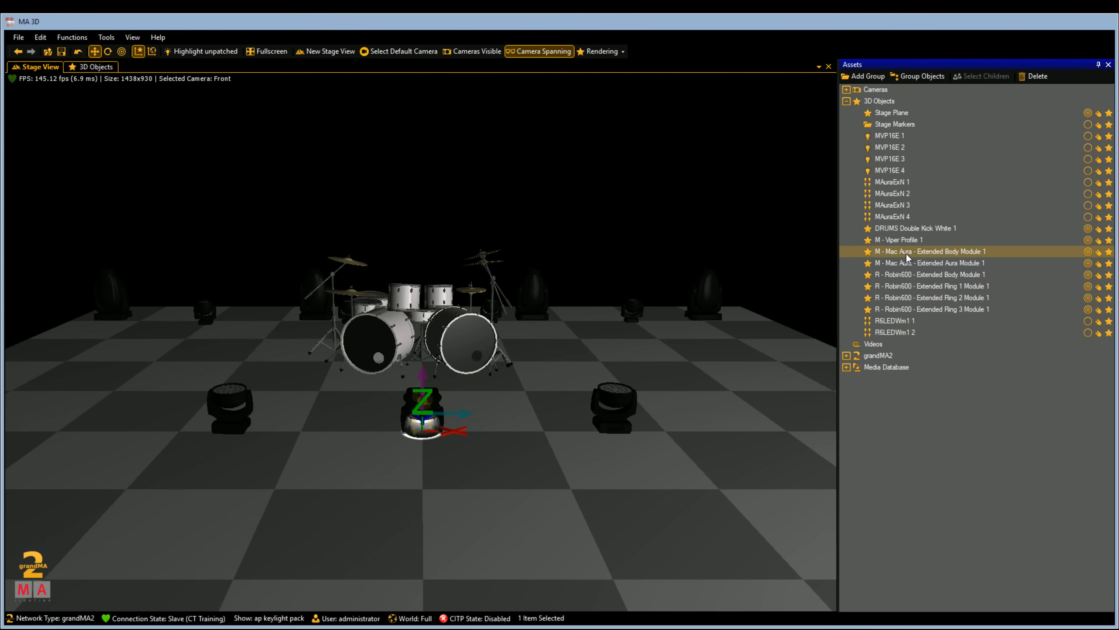
pyautogui.keyDown('shift'); pyautogui.click(918, 310); pyautogui.keyUp('shift')
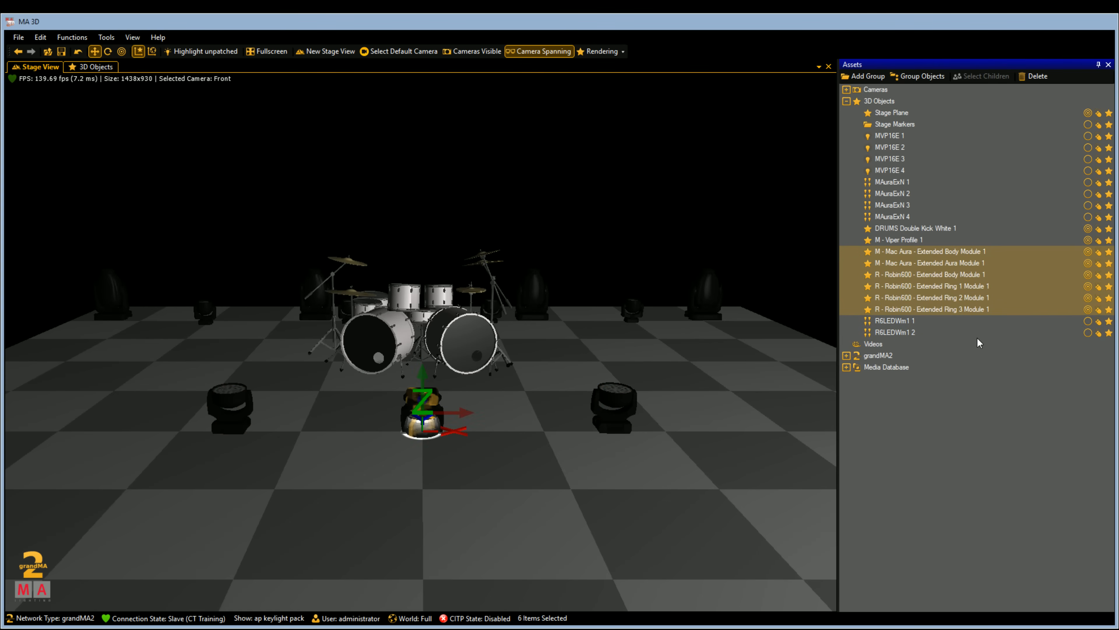
pyautogui.press('Delete')
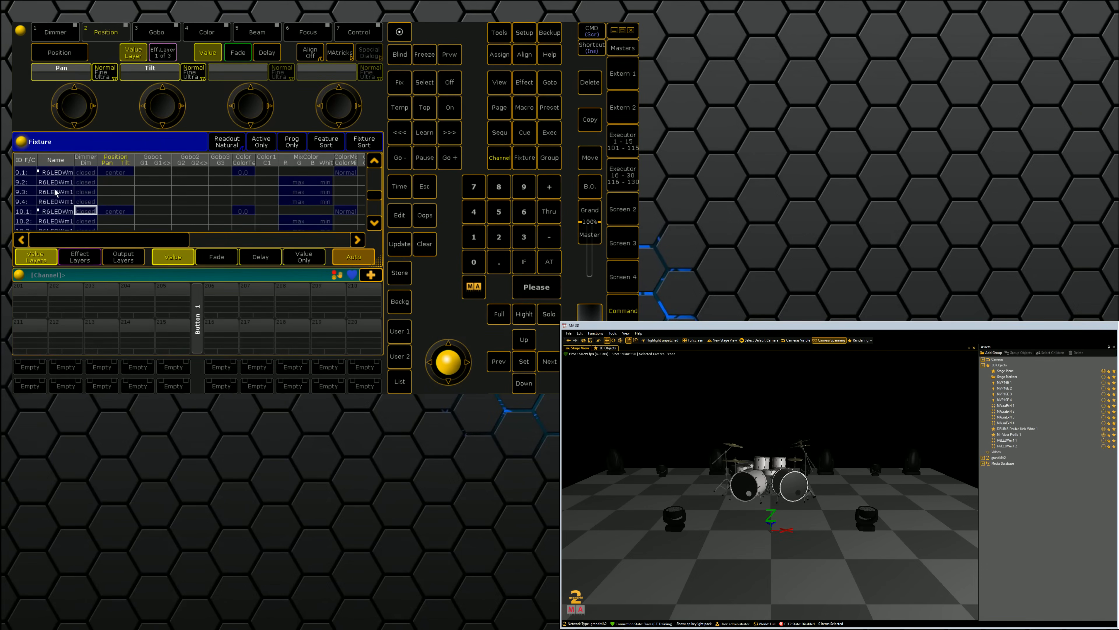
# On the console, select fixture 10.1, tilt it to about 60 and set its dimmer to open.
pyautogui.click(58, 213)
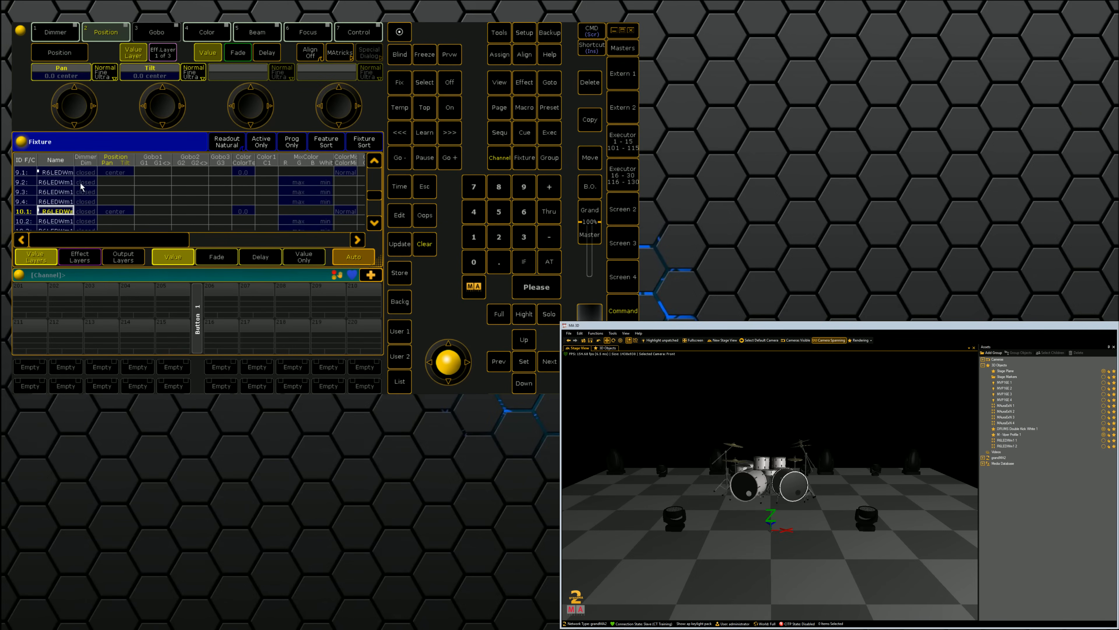
pyautogui.moveTo(162, 123); pyautogui.dragTo(157, 113)
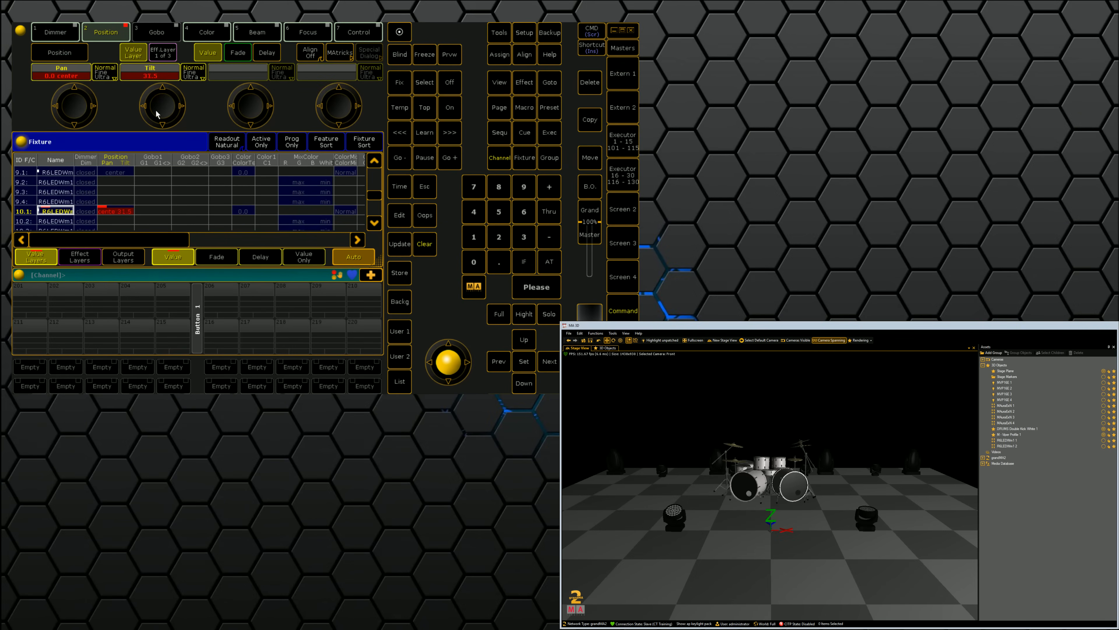
pyautogui.scroll(5, 157, 113)
pyautogui.click(548, 261)
# Select the ring instances 10.2 through 10.4 in the fixture sheet and set their dimmers to open.
pyautogui.click(48, 222)
pyautogui.scroll(-2, 75, 212)
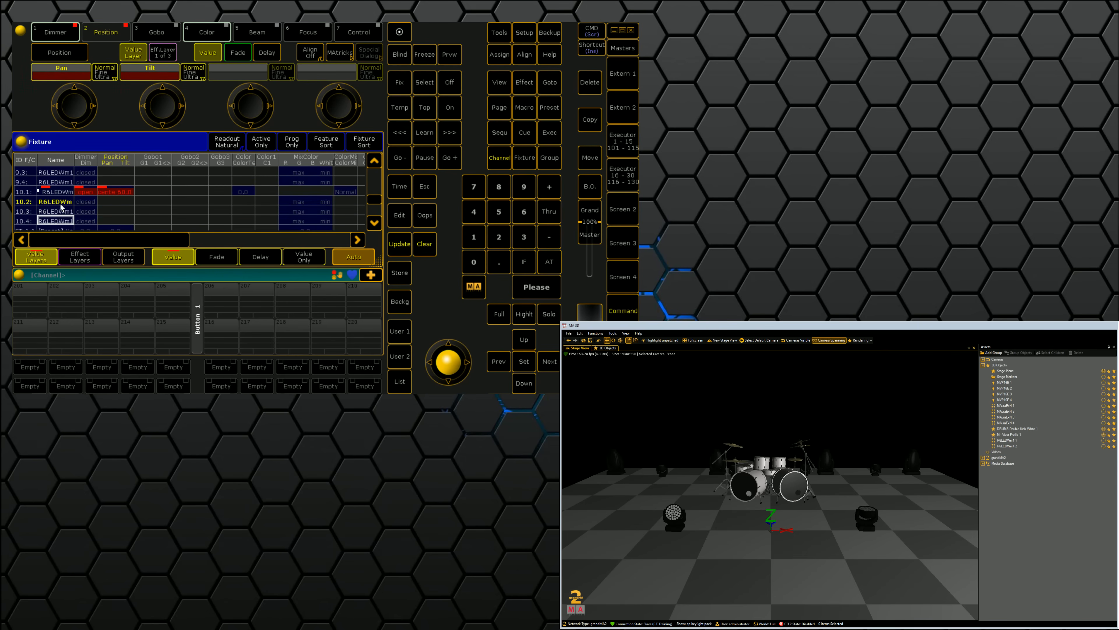
pyautogui.moveTo(60, 204); pyautogui.dragTo(58, 222)
pyautogui.click(548, 261)
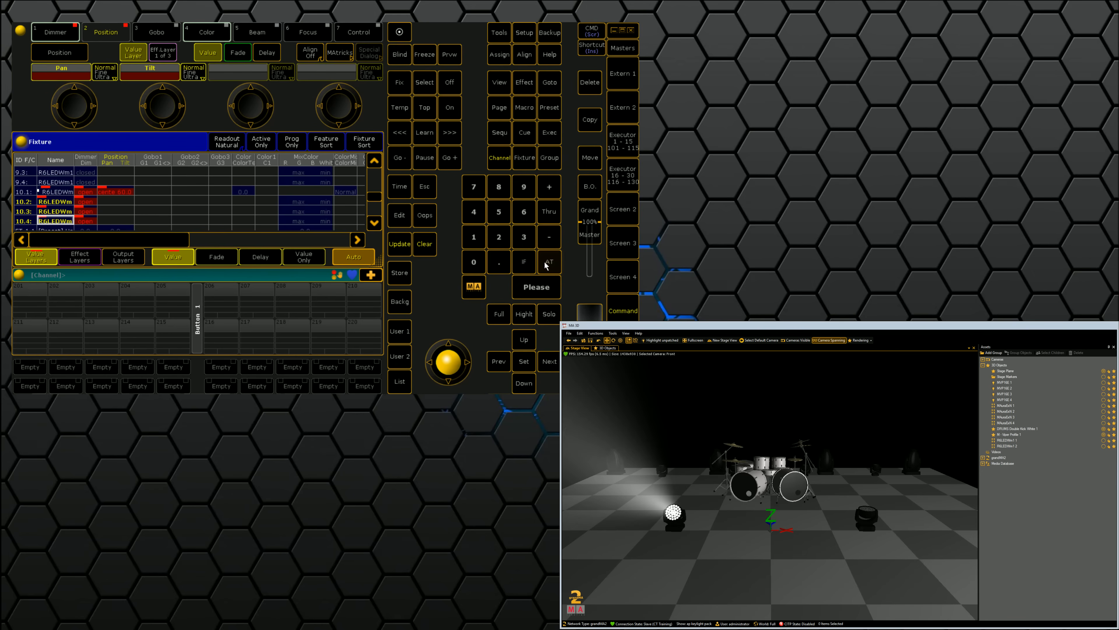
# Remove the Fixture sheet window and create an Effect pool window in its place.
pyautogui.click(20, 141)
pyautogui.click(305, 141)
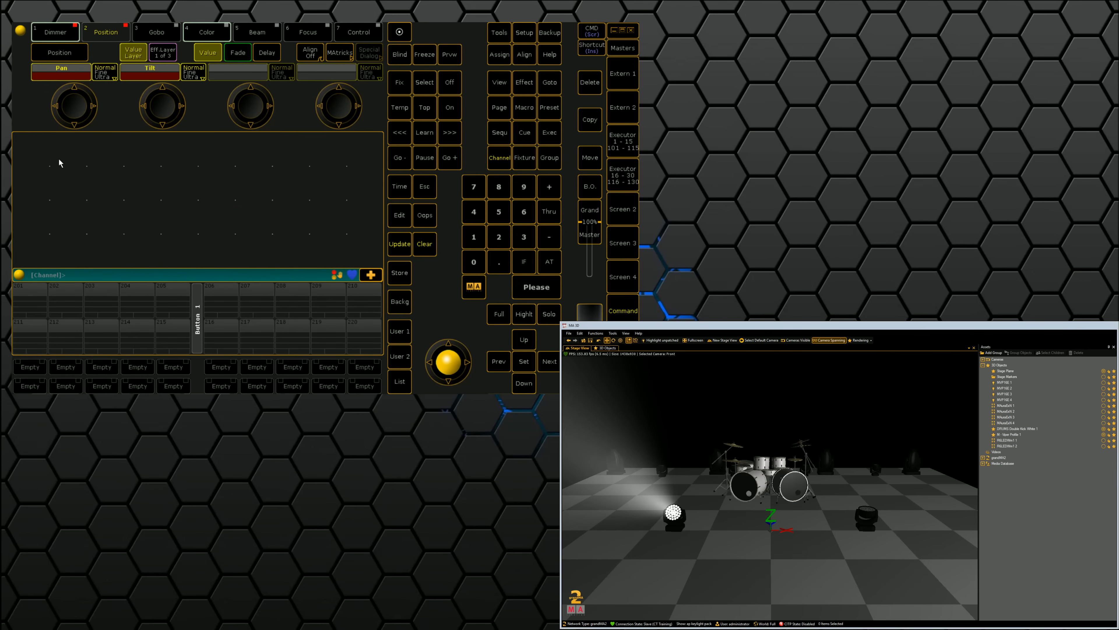
pyautogui.click(61, 163)
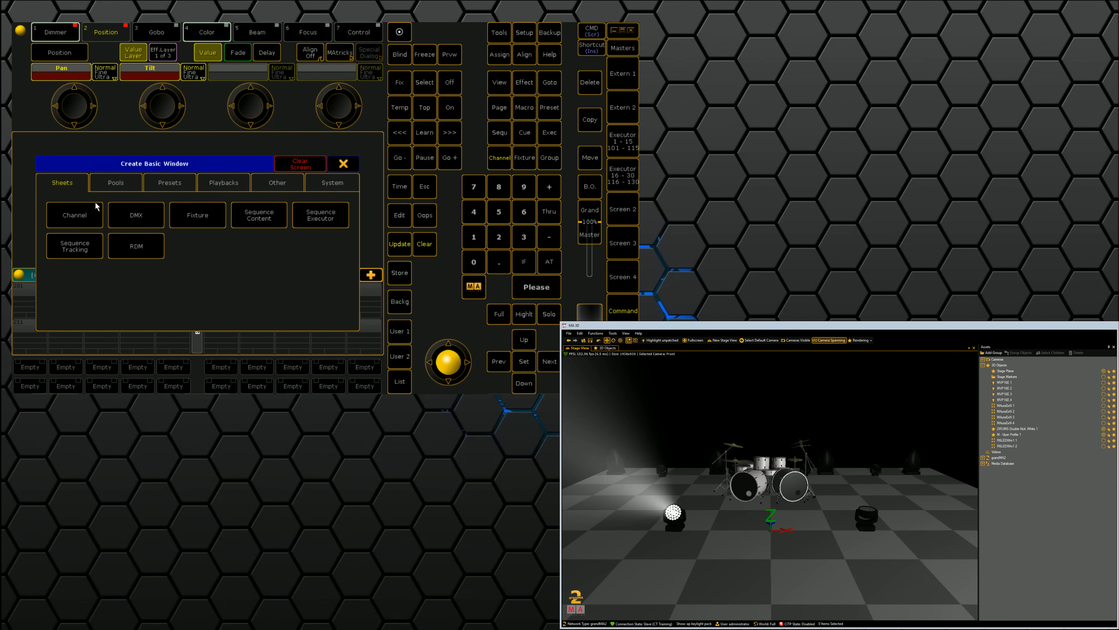
pyautogui.click(116, 182)
pyautogui.click(132, 214)
# Load the predefined RGB Rainbow into Effect 1 and apply the effect to the selected ring instances.
pyautogui.click(66, 148)
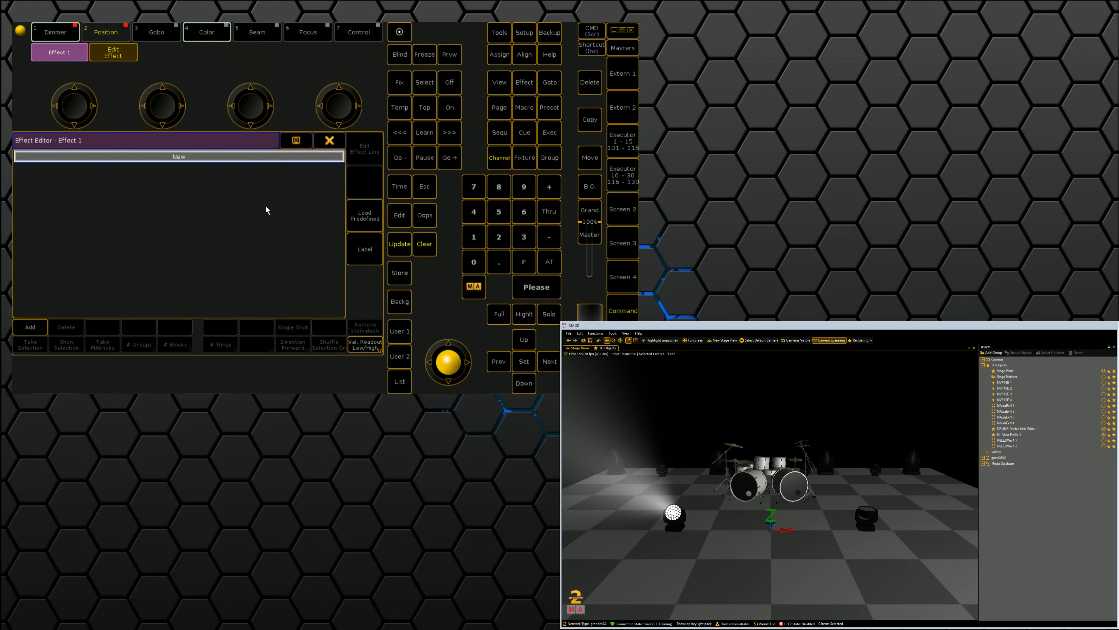
pyautogui.click(362, 216)
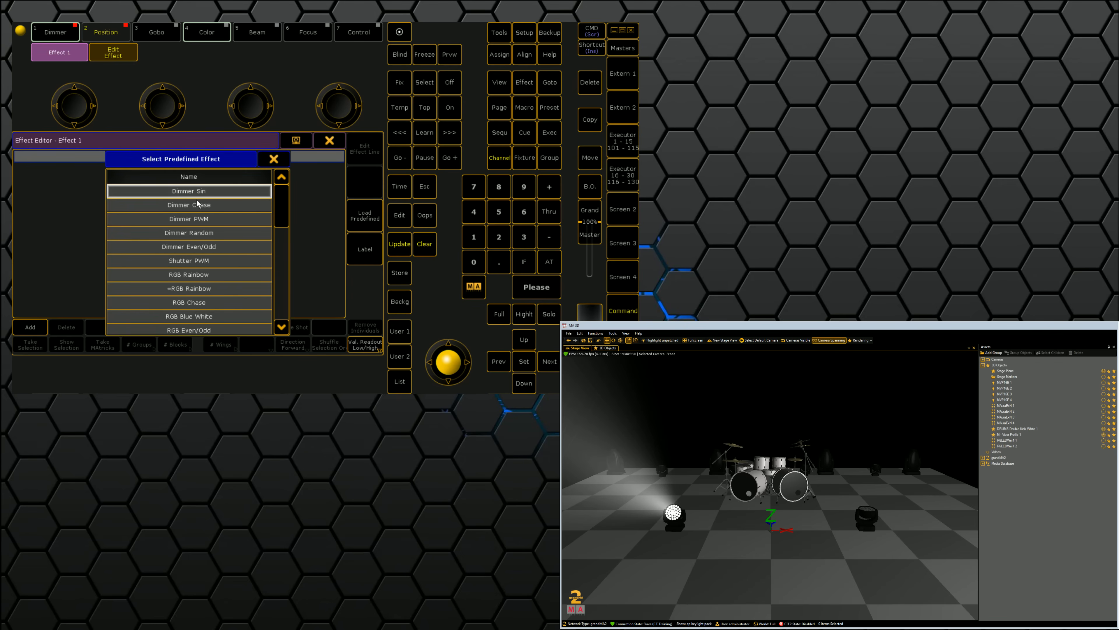
pyautogui.click(188, 274)
pyautogui.click(329, 140)
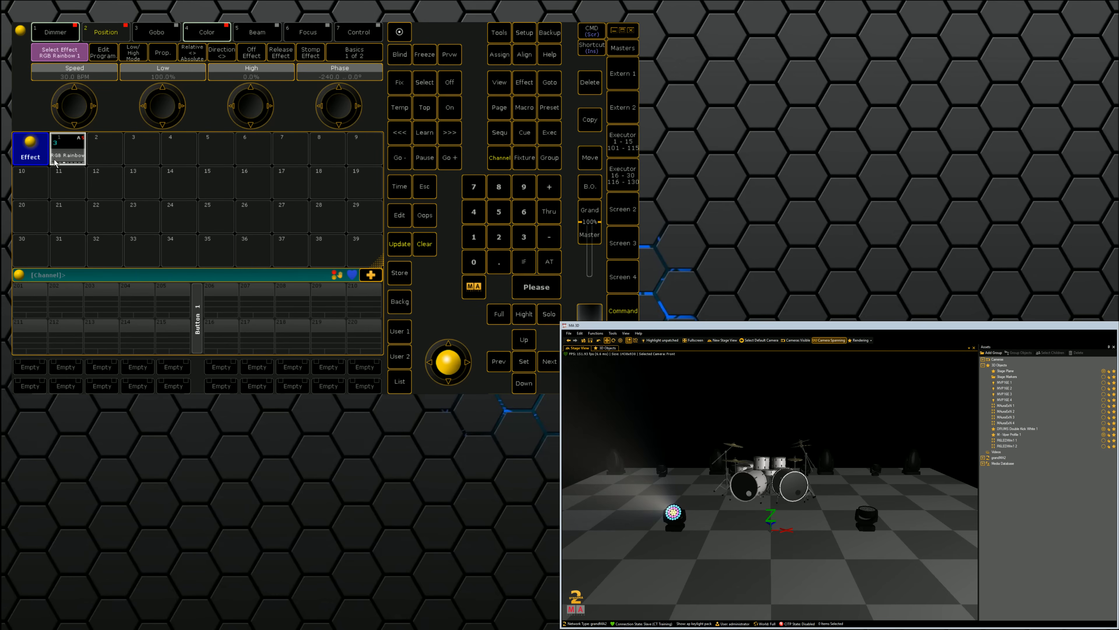
# Examine the rainbow effect on the Robin 600 fixture's rings up close in MA 3D.
pyautogui.scroll(1, 703, 529)
pyautogui.moveTo(704, 529); pyautogui.dragTo(769, 505, button='middle')
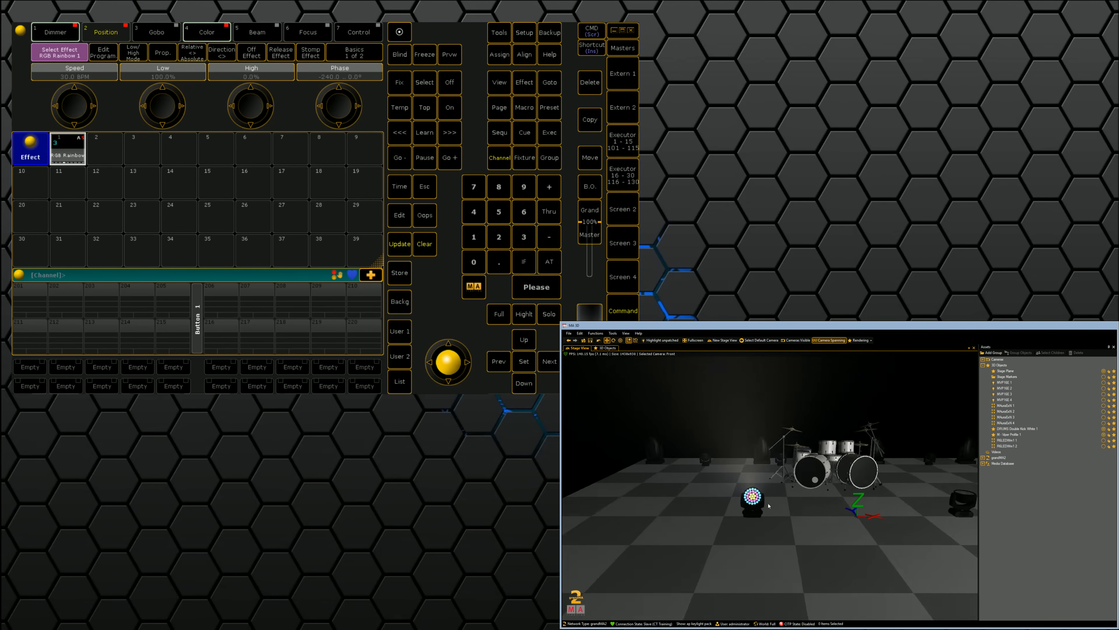
pyautogui.scroll(4, 768, 506)
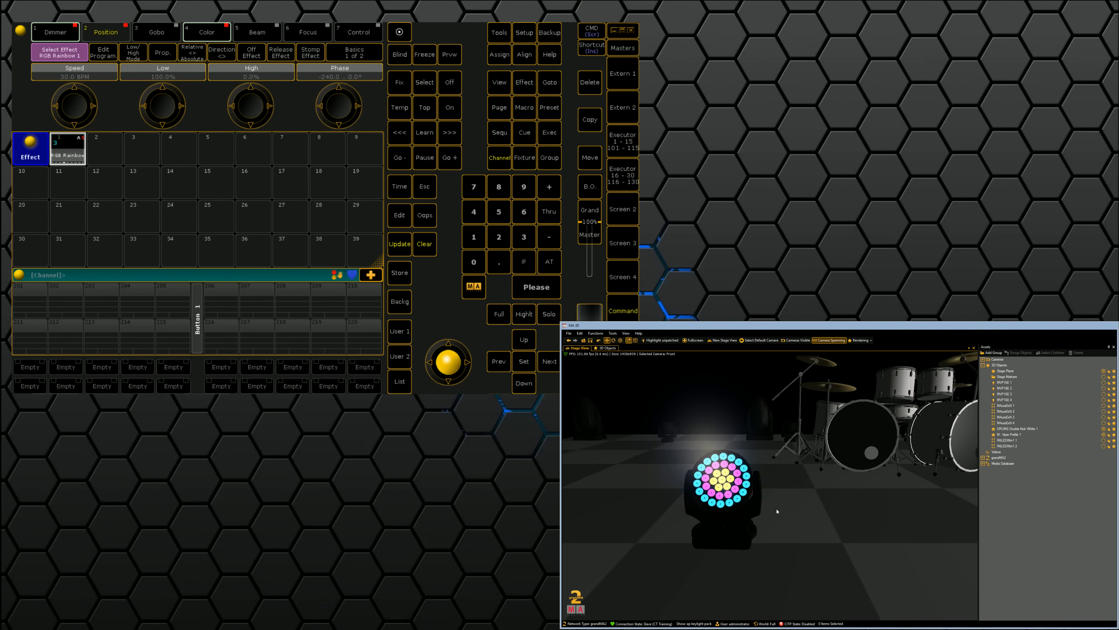